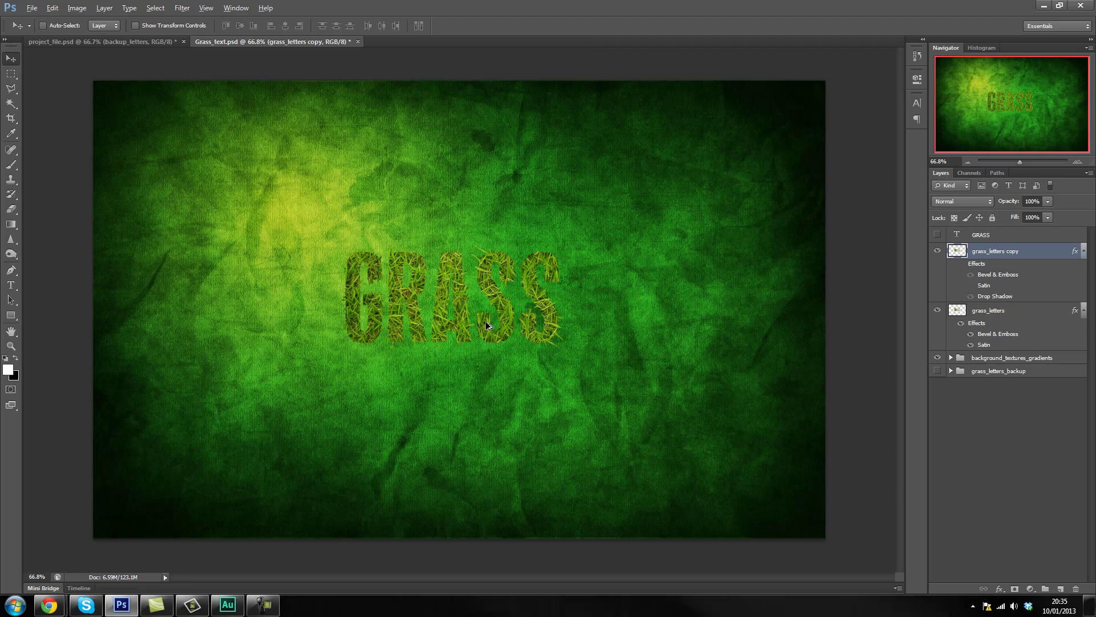
Load the grass_letters outline as a selection and create a new layer placed directly beneath the grass_letters layer.
scroll(482, 322, up, 3)
drag(533, 575, 523, 577)
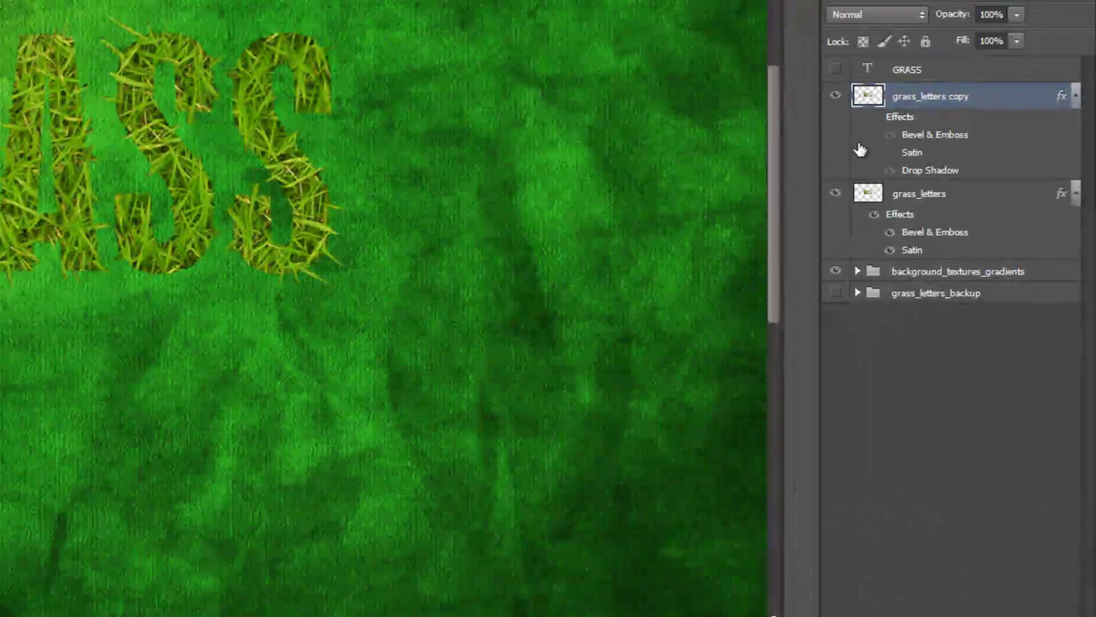
ctrl+click(888, 129)
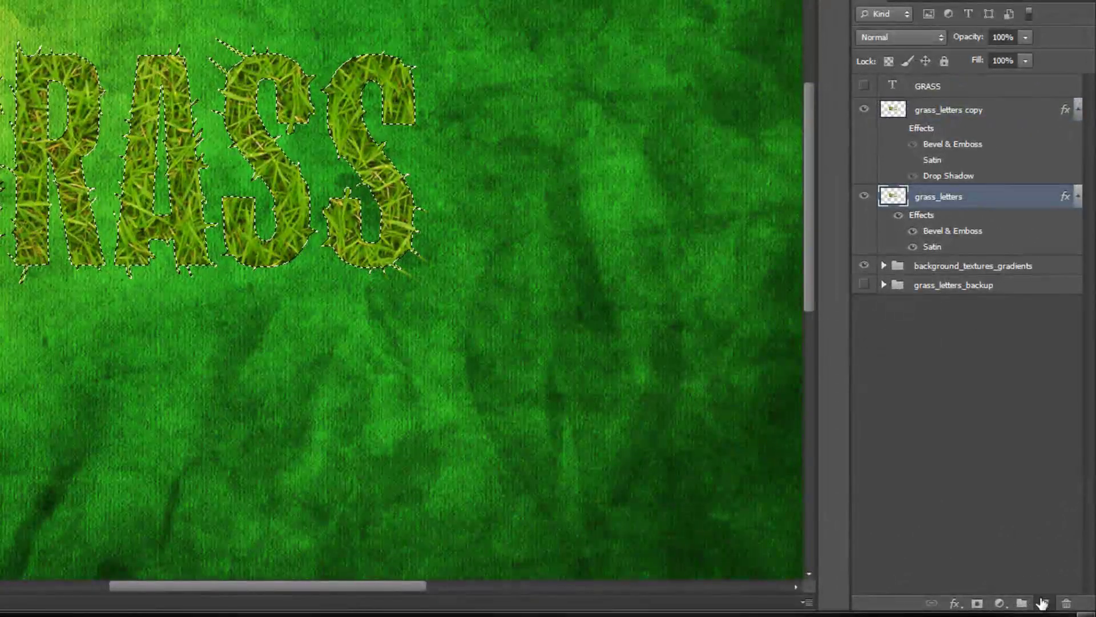
click(1044, 602)
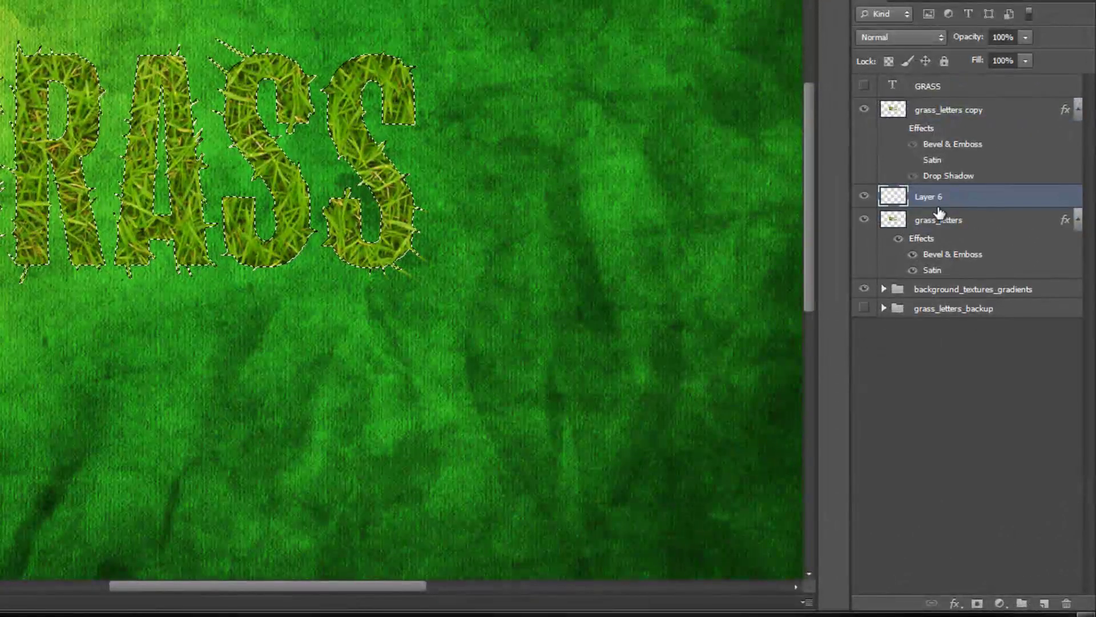
drag(942, 212, 955, 279)
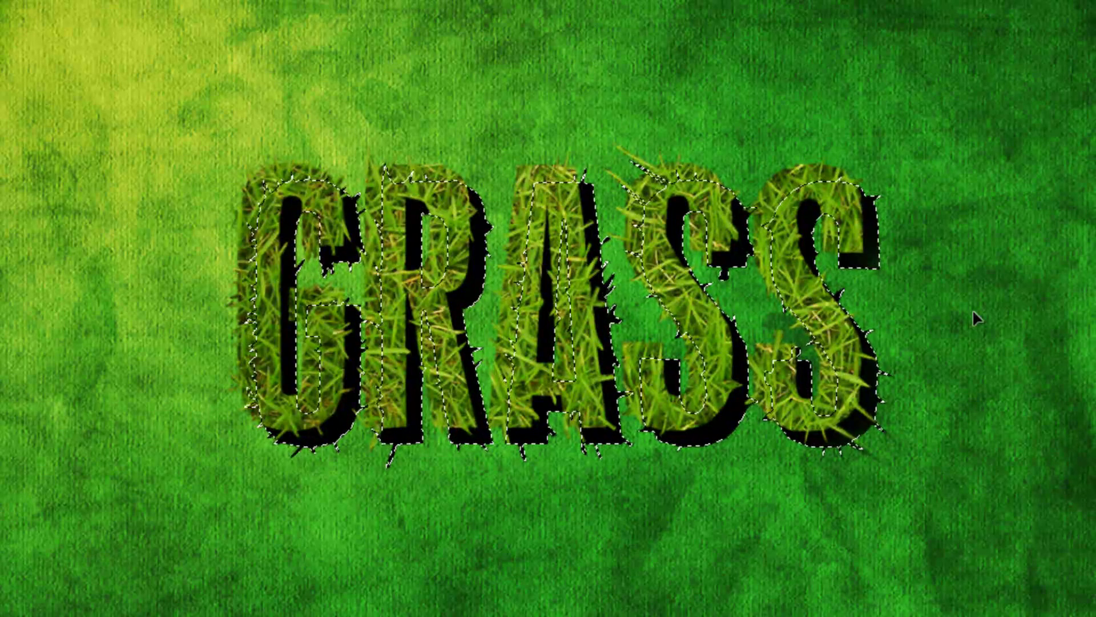
Clear the selection and toggle the visibility of the two grass letter layers to inspect the black lettering beneath.
key(ctrl+d)
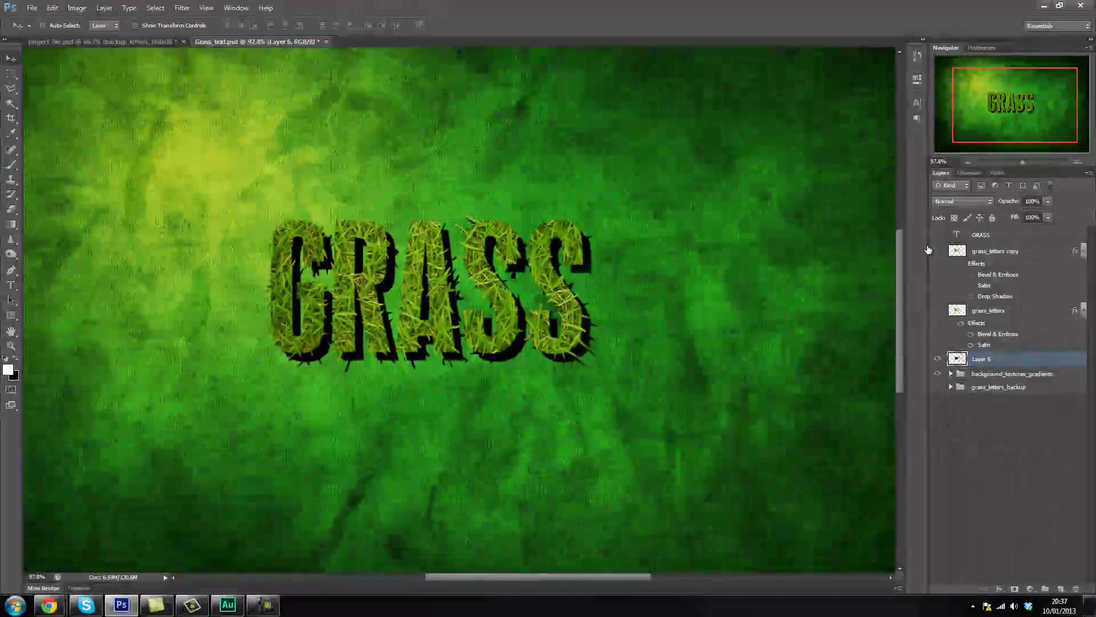
click(991, 249)
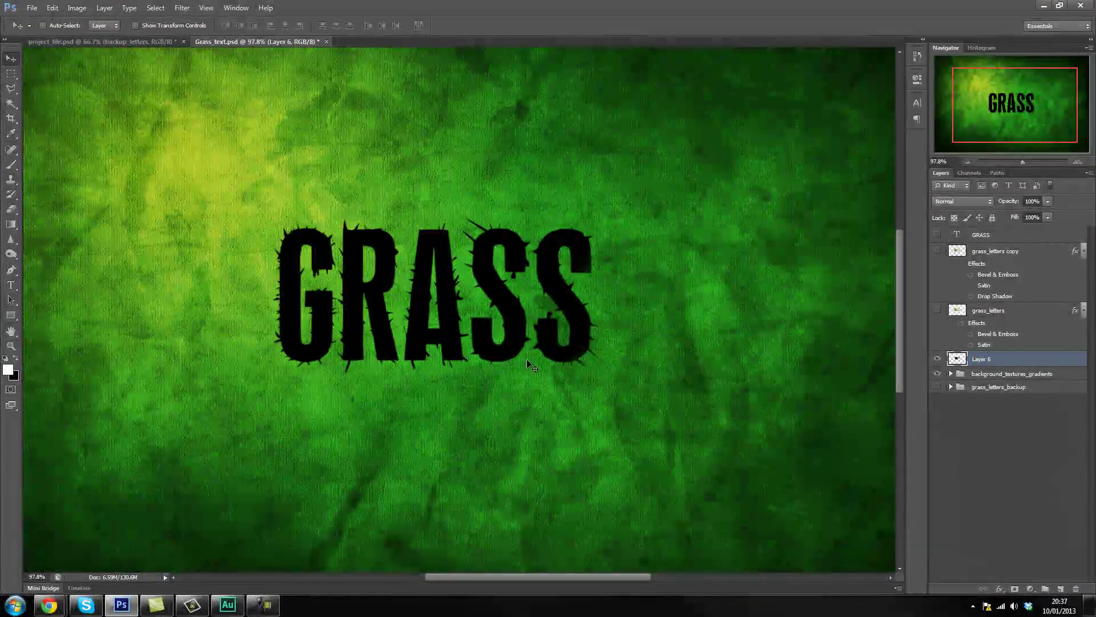
click(937, 311)
click(937, 251)
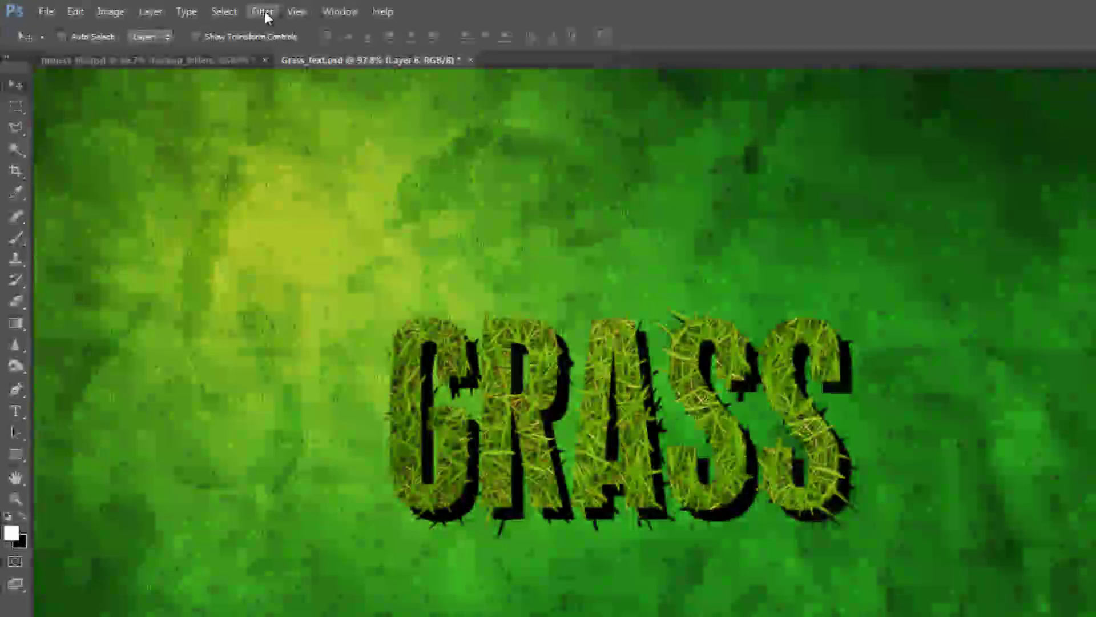
Apply a Motion Blur to the black lettering on Layer 6 with an angle of -45° and a distance of 30 pixels.
click(183, 8)
mouse_move(269, 177)
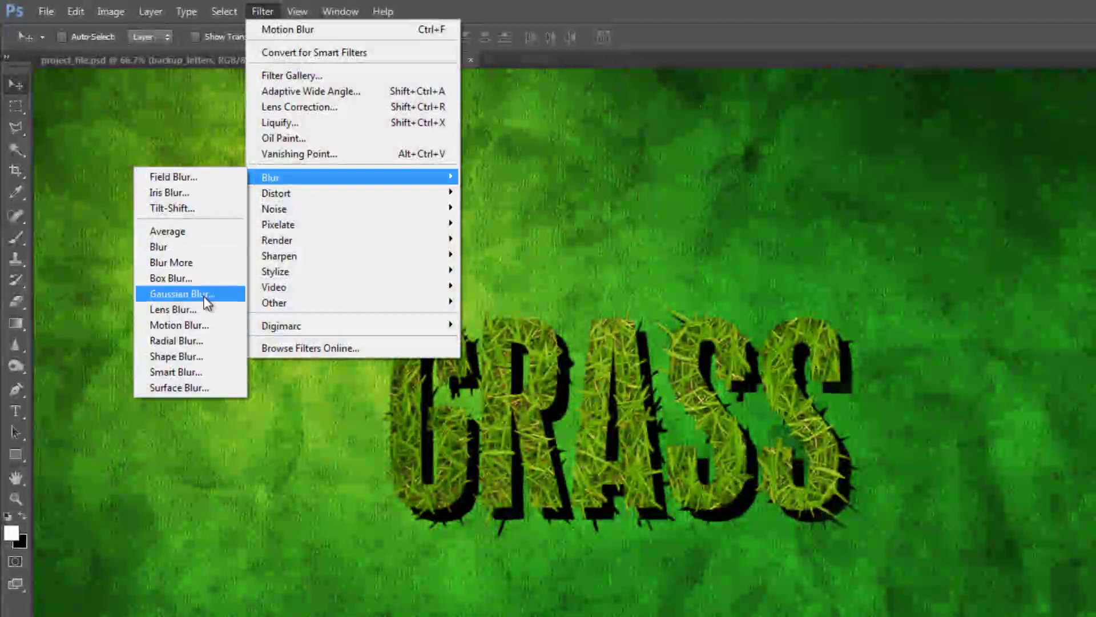
click(177, 325)
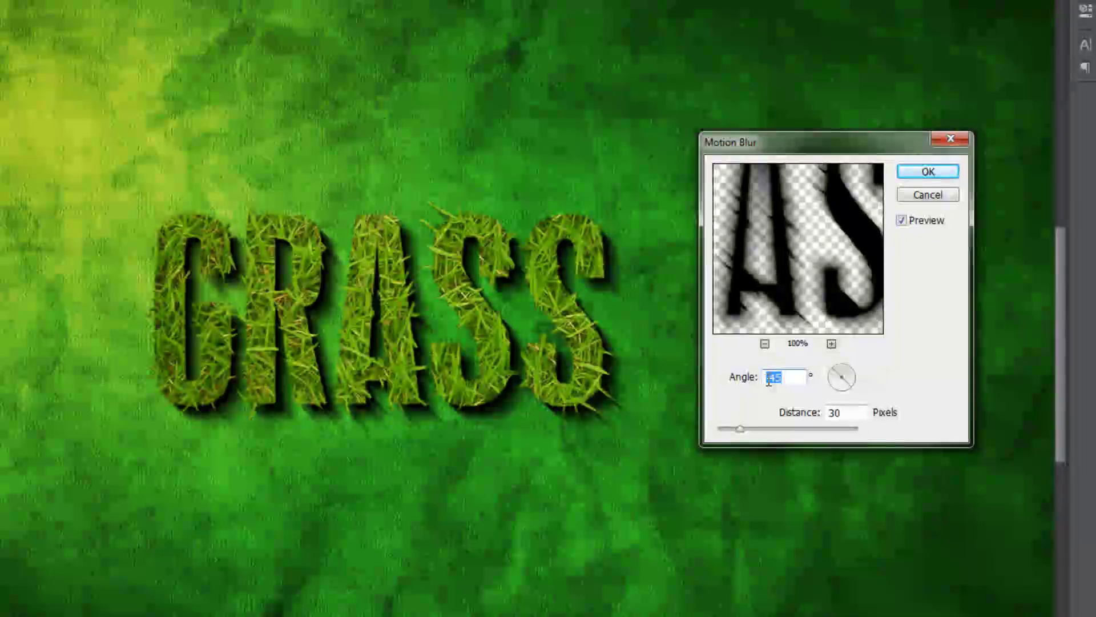
text(-45)
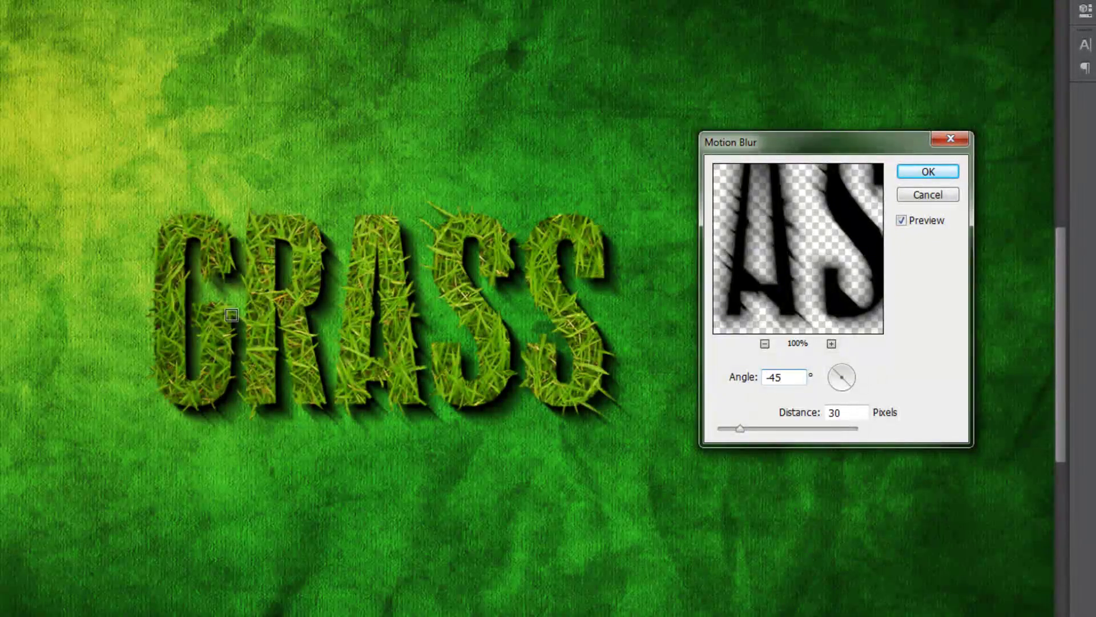
click(915, 172)
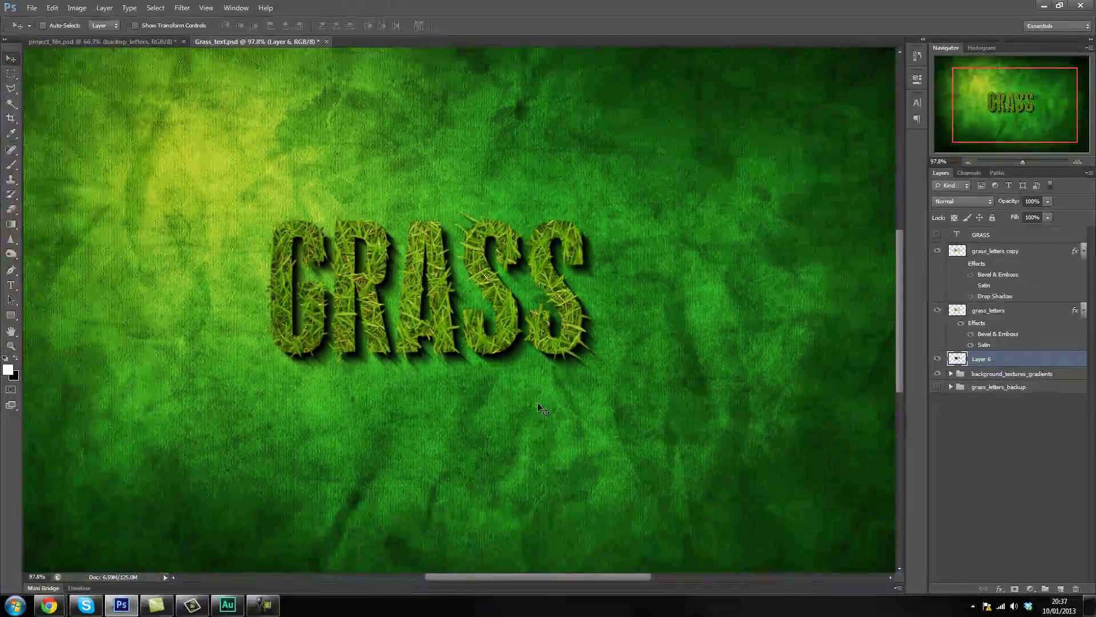
Offset the blurred shadow slightly down and to the right behind the letters and set its layer opacity to 50%.
drag(563, 363, 564, 368)
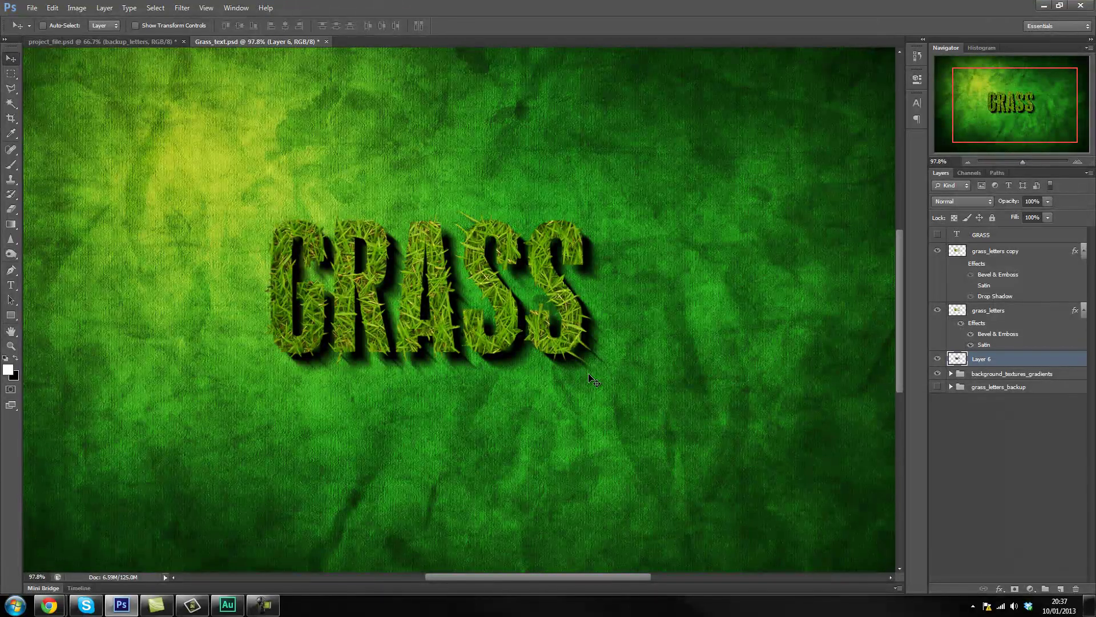
scroll(489, 361, down, 2)
scroll(480, 319, up, 3)
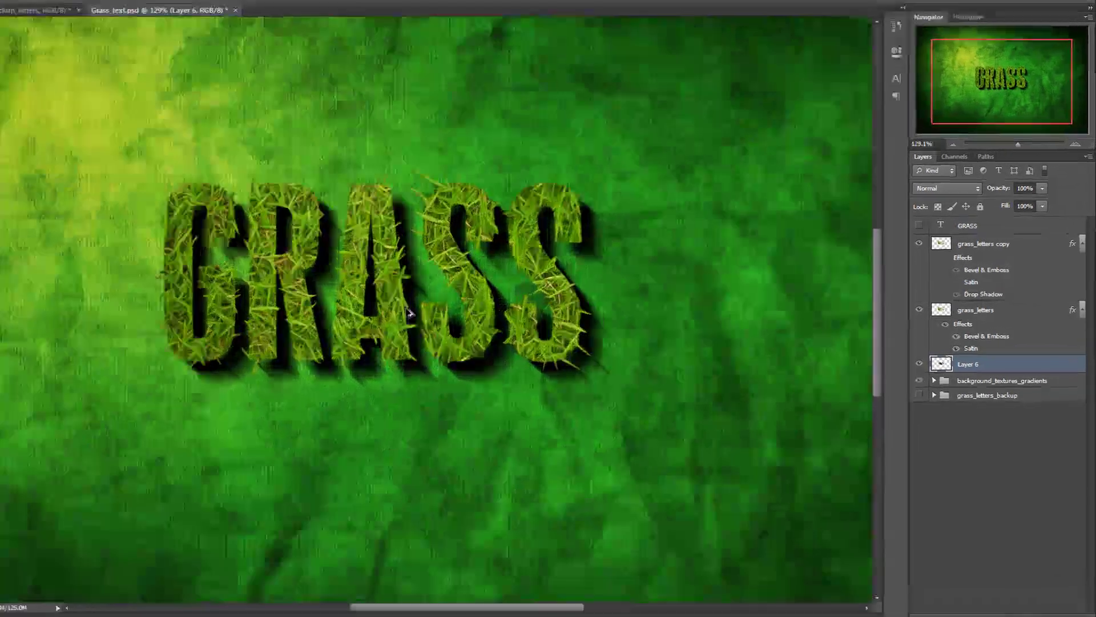
scroll(407, 312, up, 1)
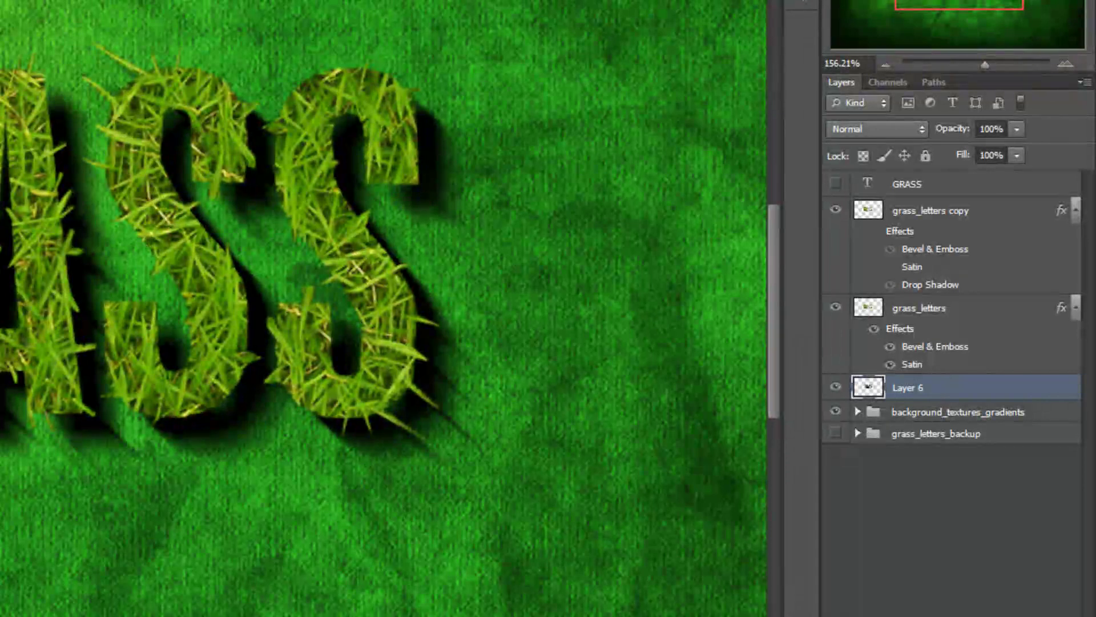
click(1017, 129)
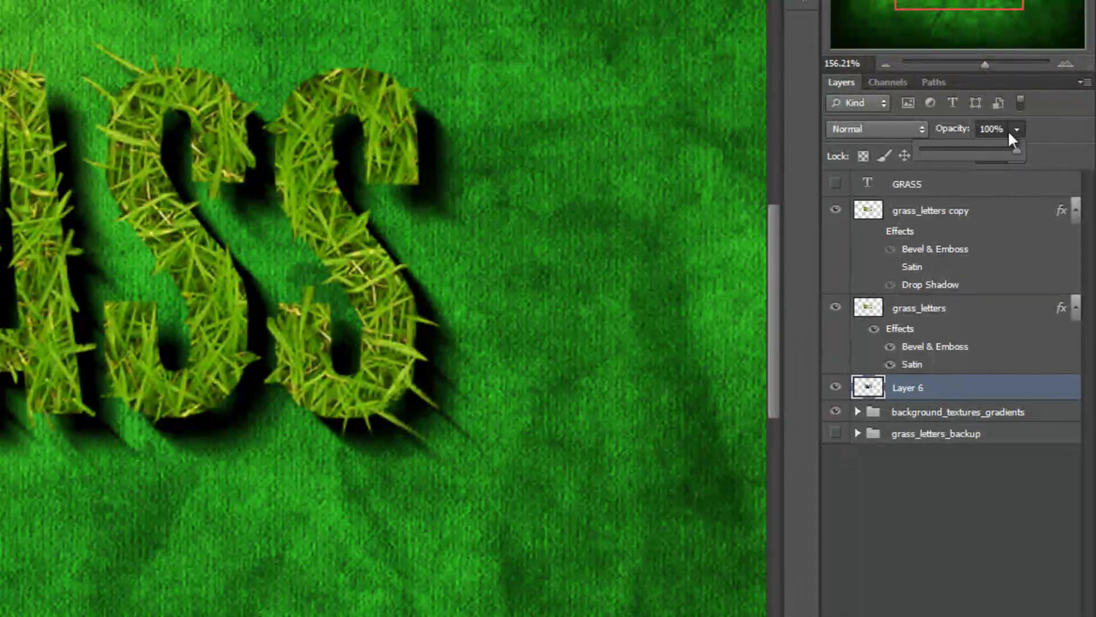
click(1008, 129)
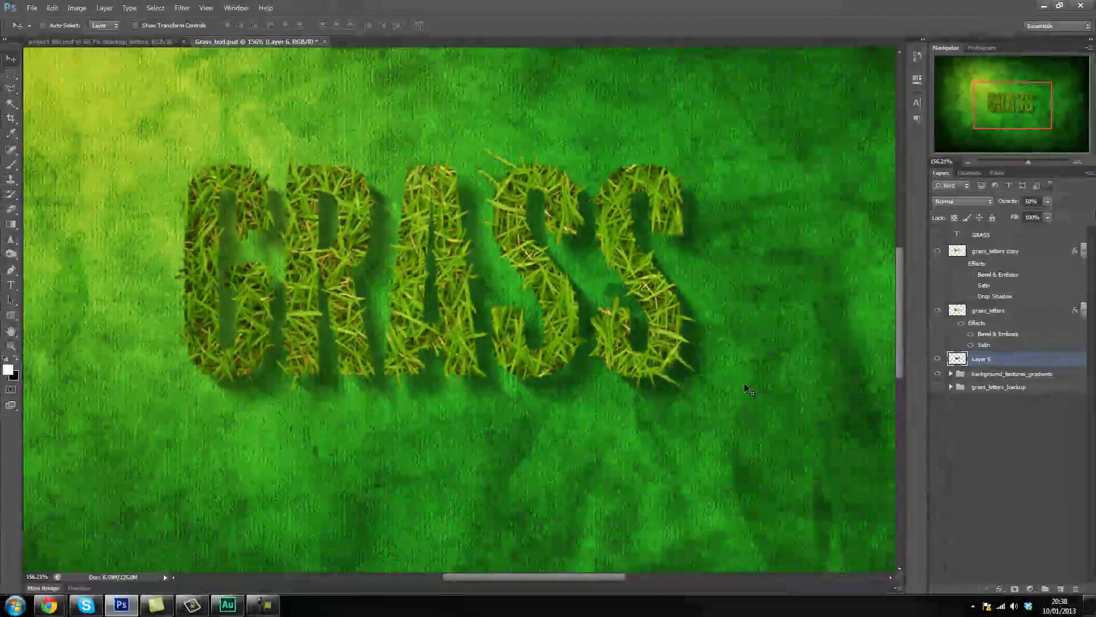
Use a smaller soft Eraser at 50% opacity to lighten the shadow between the letters G and R.
key(e)
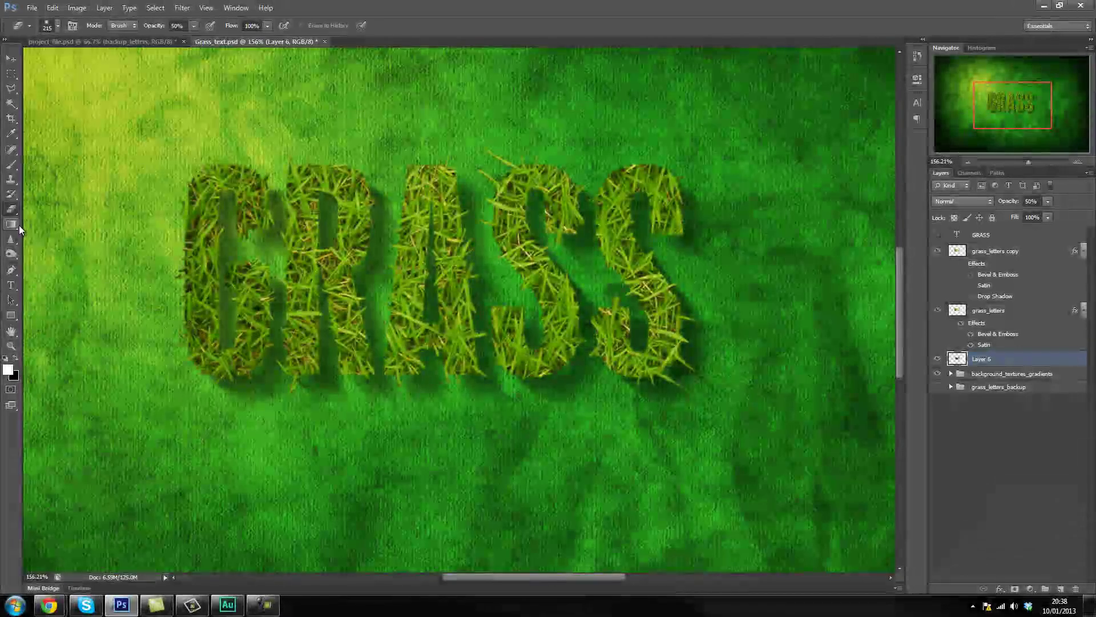
right_click(440, 366)
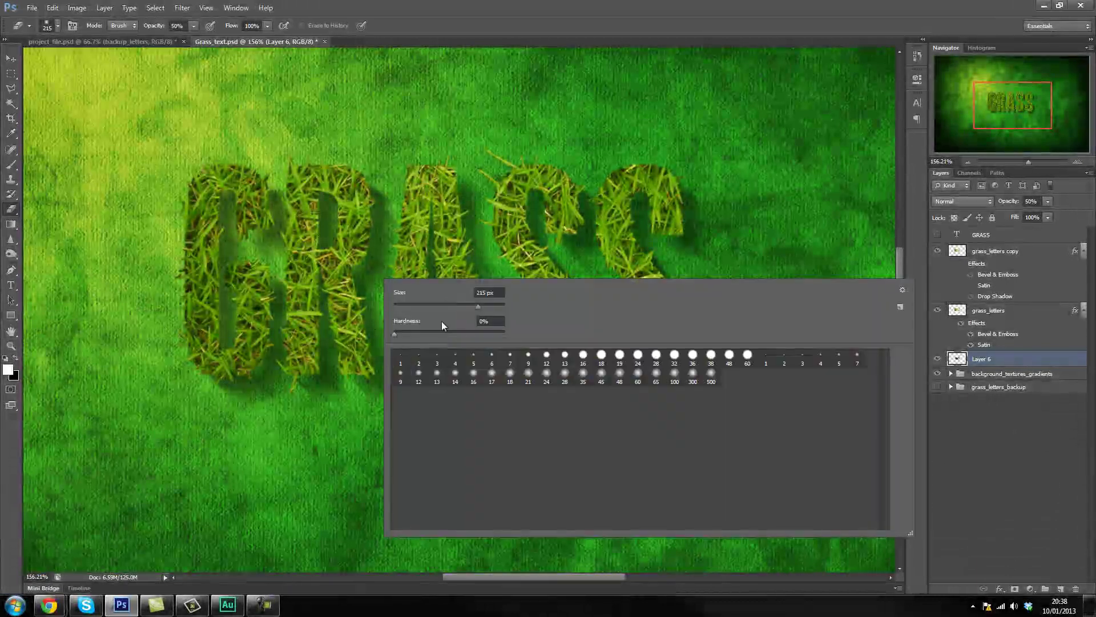
drag(470, 305, 425, 309)
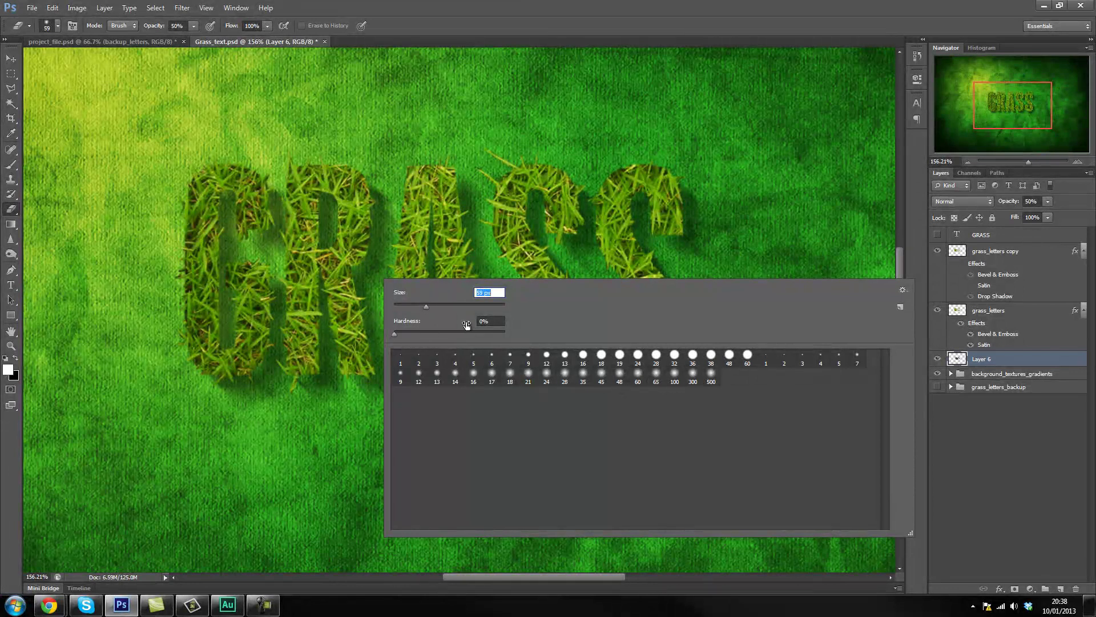
drag(422, 305, 417, 307)
click(160, 430)
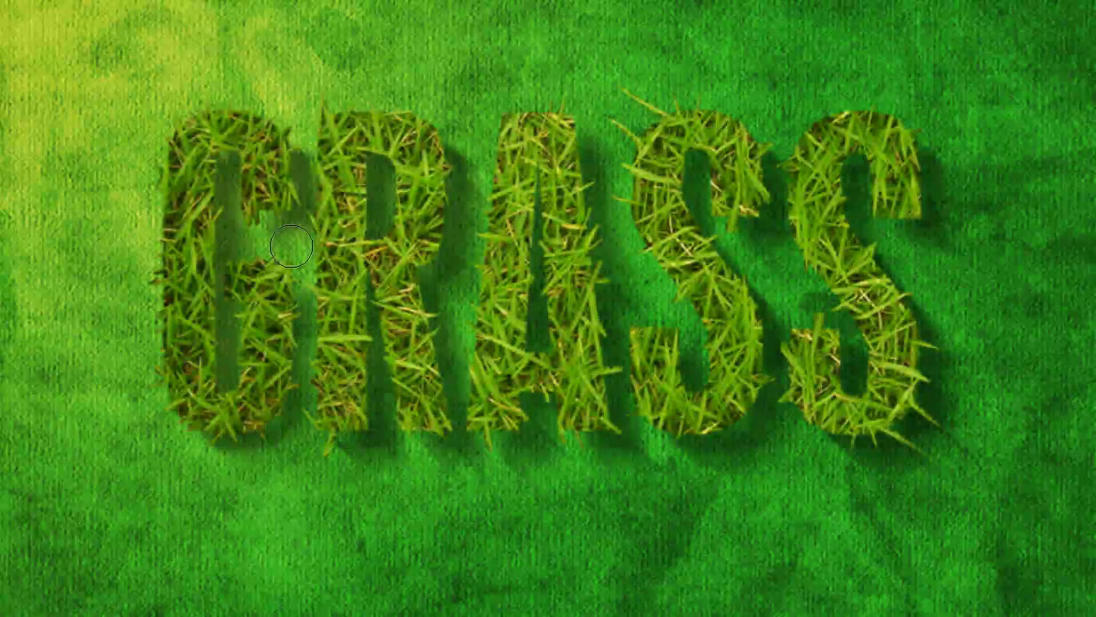
mouse_move(291, 245)
mouse_down()
mouse_move(323, 234)
mouse_move(329, 196)
mouse_move(322, 161)
mouse_move(286, 115)
mouse_up()
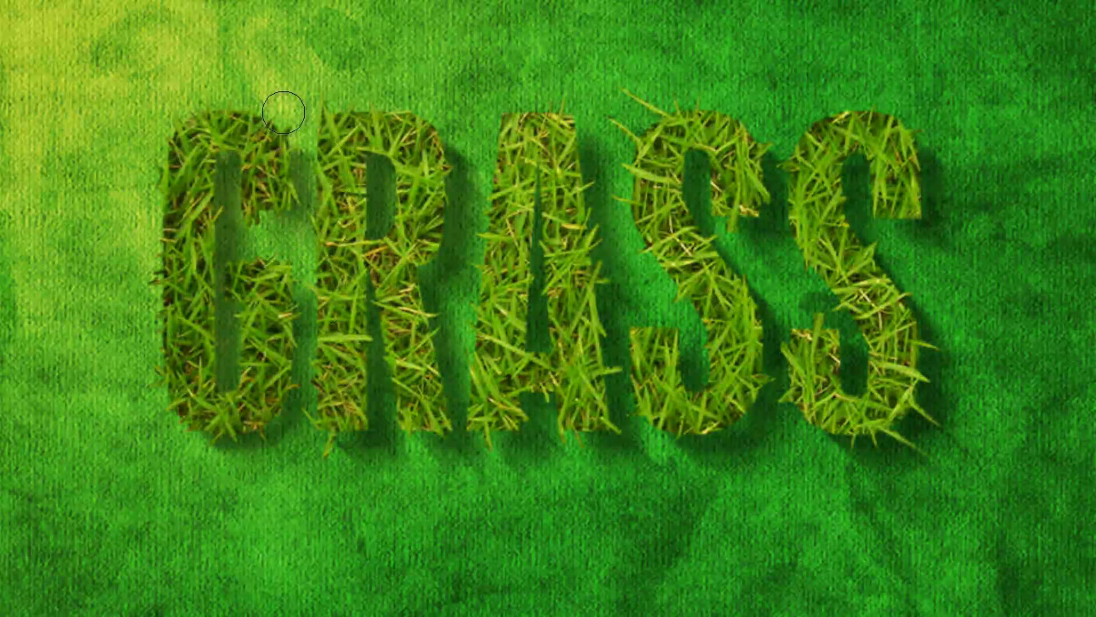
Reduce the eraser size to about 24 px and lighten the shadow inside the letter G.
right_click(272, 223)
drag(317, 266, 314, 264)
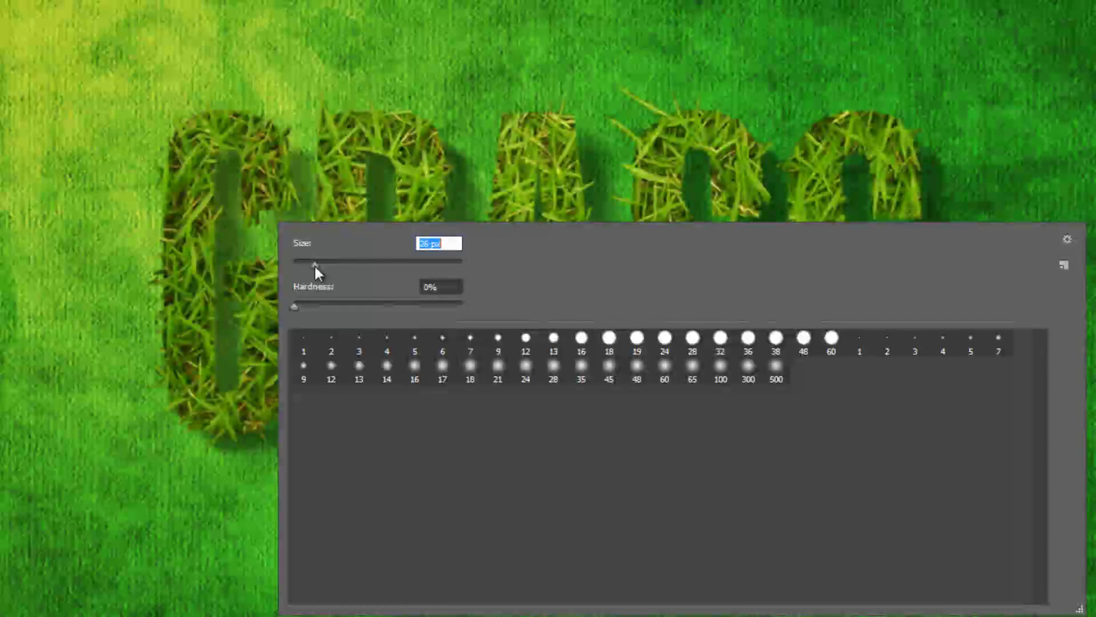
key(Return)
mouse_move(240, 184)
mouse_down()
mouse_move(237, 273)
mouse_move(242, 237)
mouse_move(246, 283)
mouse_up()
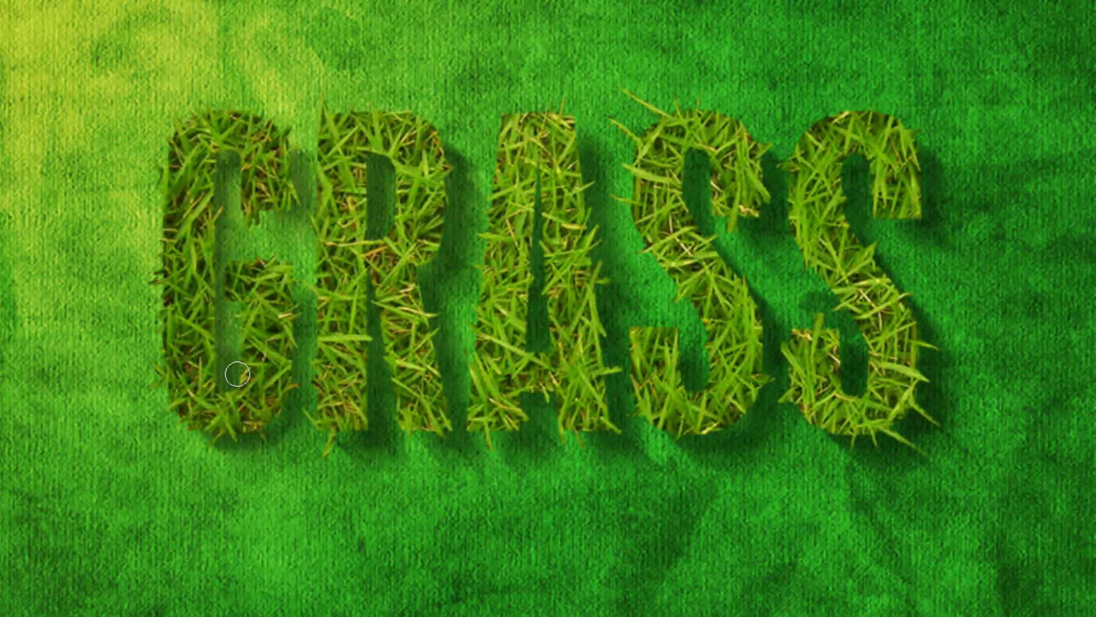
scroll(220, 367, up, 1)
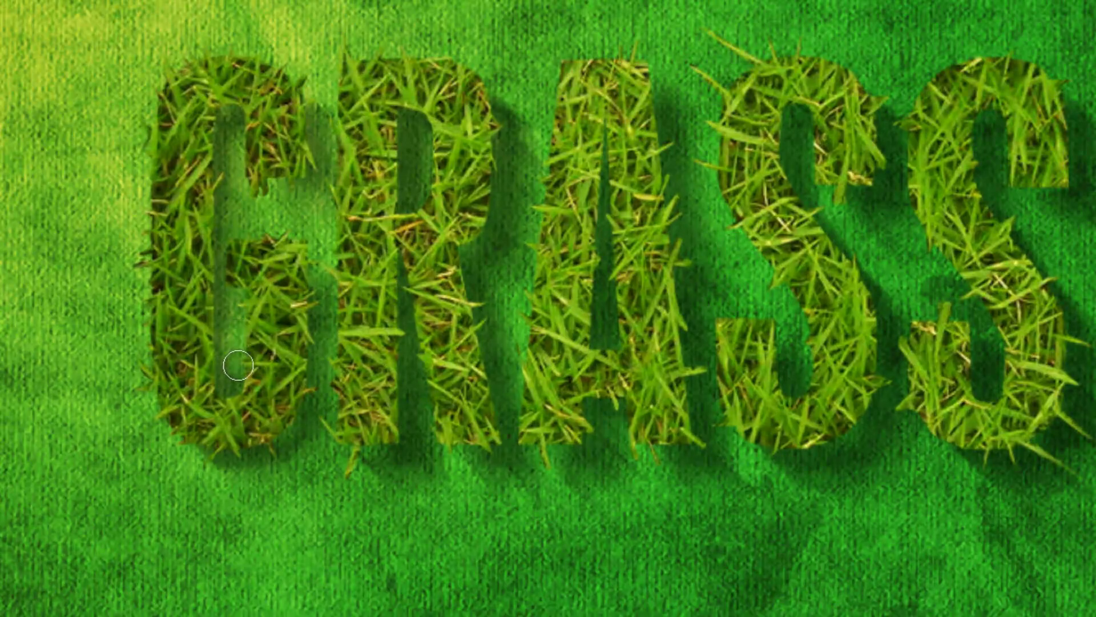
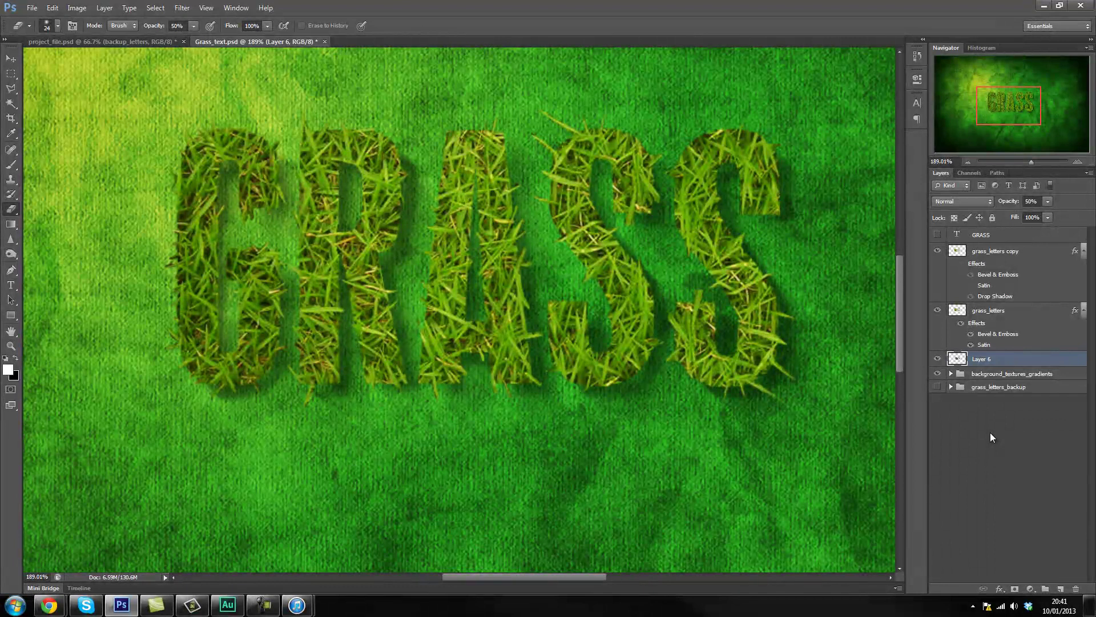
Duplicate Layer 6 and offset the shadow copy slightly down and to the right.
key(v)
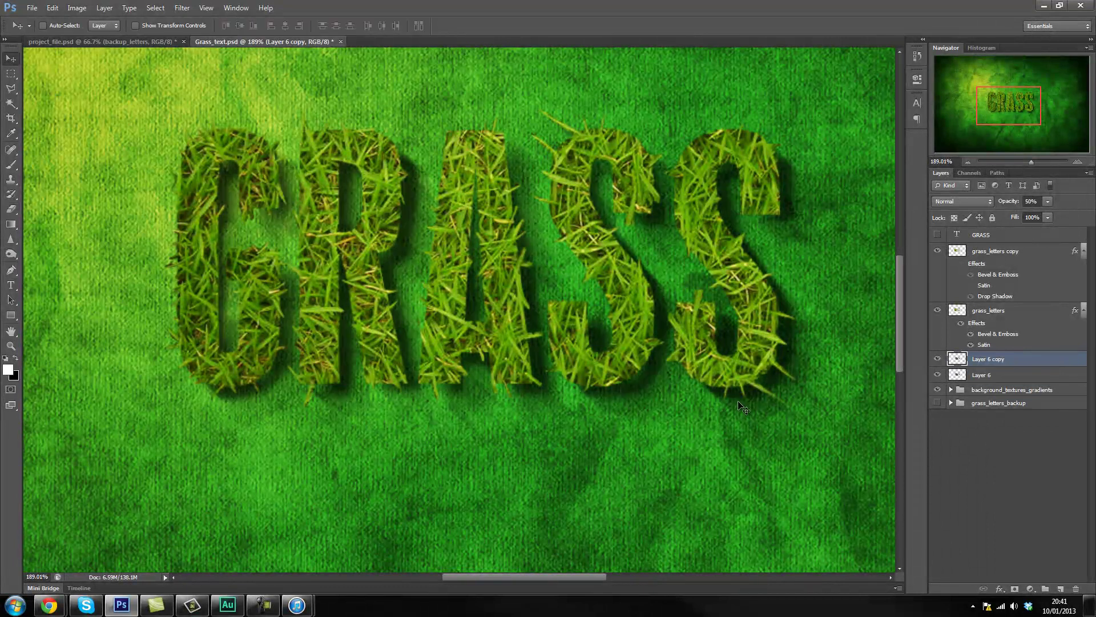
drag(746, 398, 750, 395)
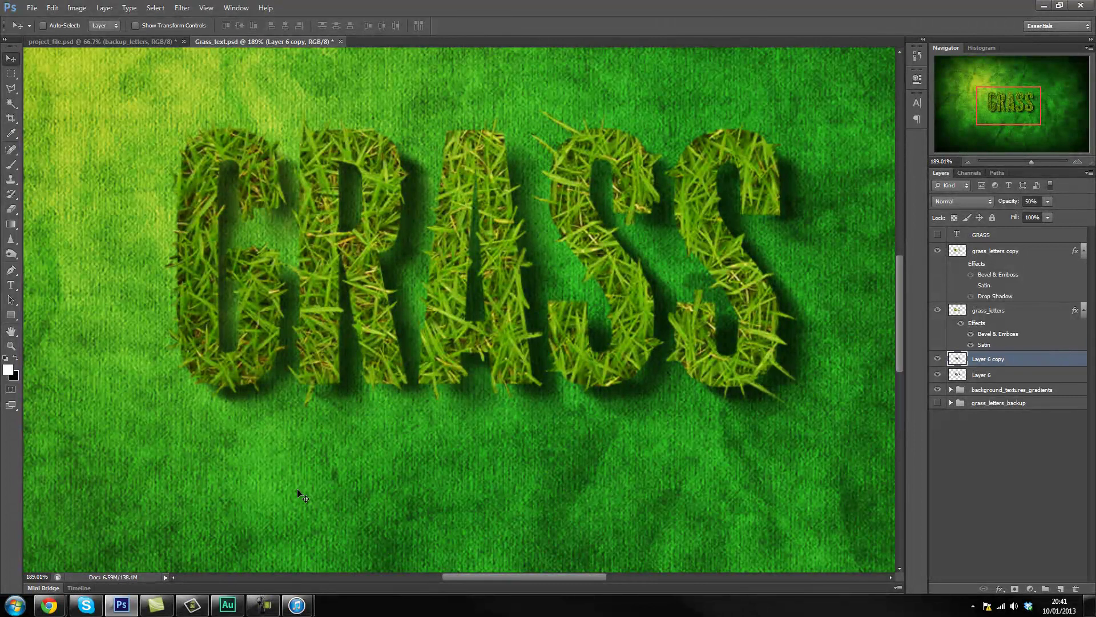
Set the eraser opacity to 25% and soften the copied shadow along the right edge of the letter A.
key(e)
key(Return)
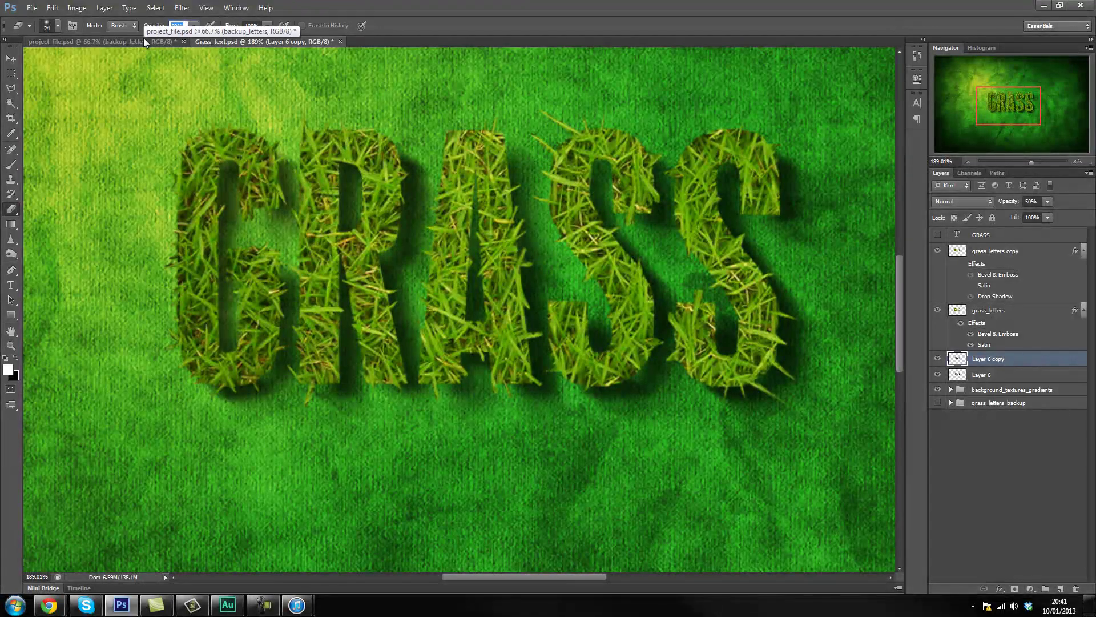
text(25)
key(Return)
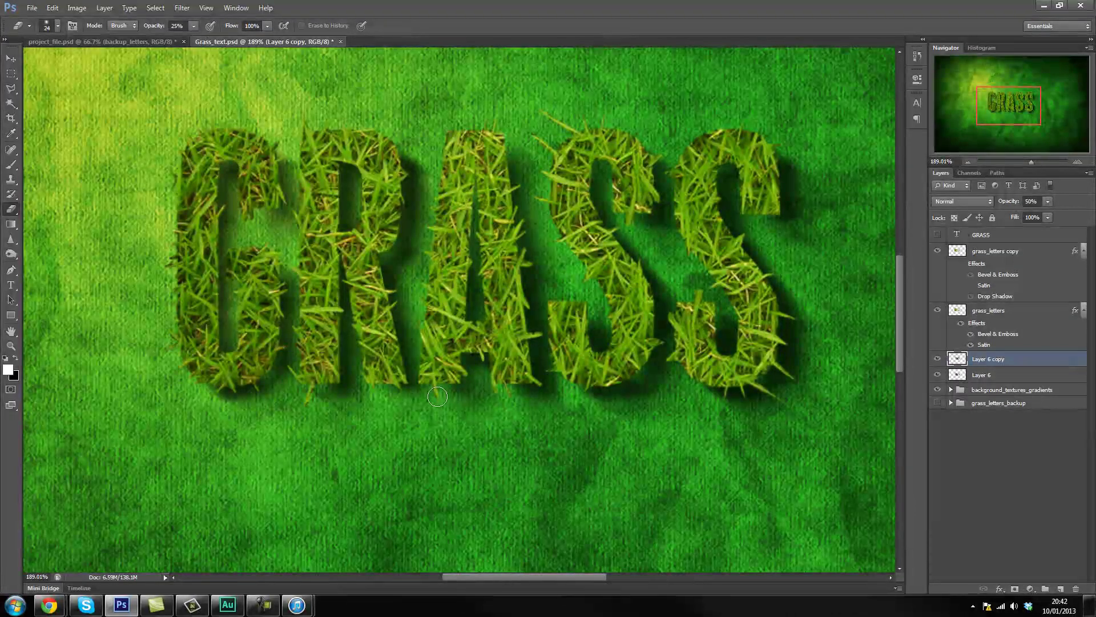
drag(552, 351, 512, 158)
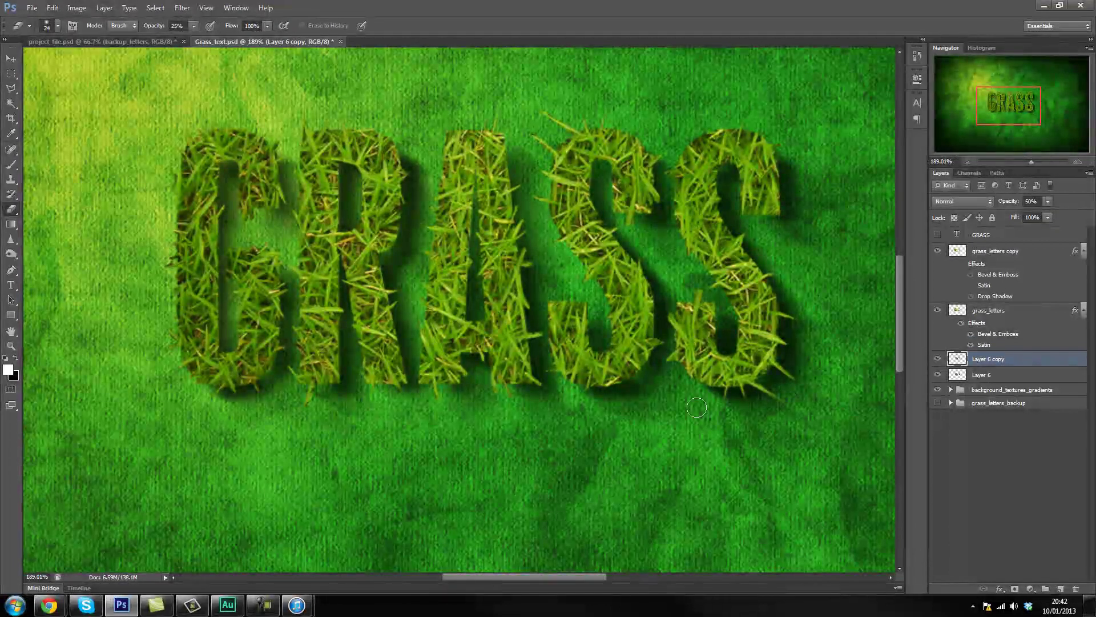
Duplicate Layer 6 copy and nudge the new shadow three steps down and three steps to the right.
key(ctrl+j)
key(v)
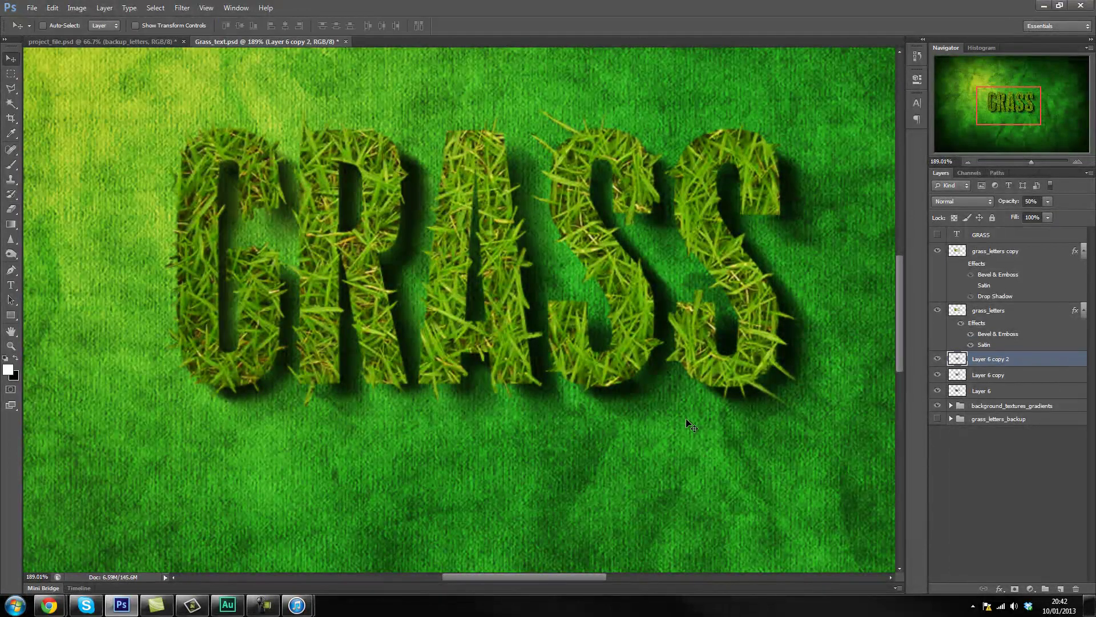
key(Down)
key(Down)
key(Down)
key(Right)
key(Right)
key(Right)
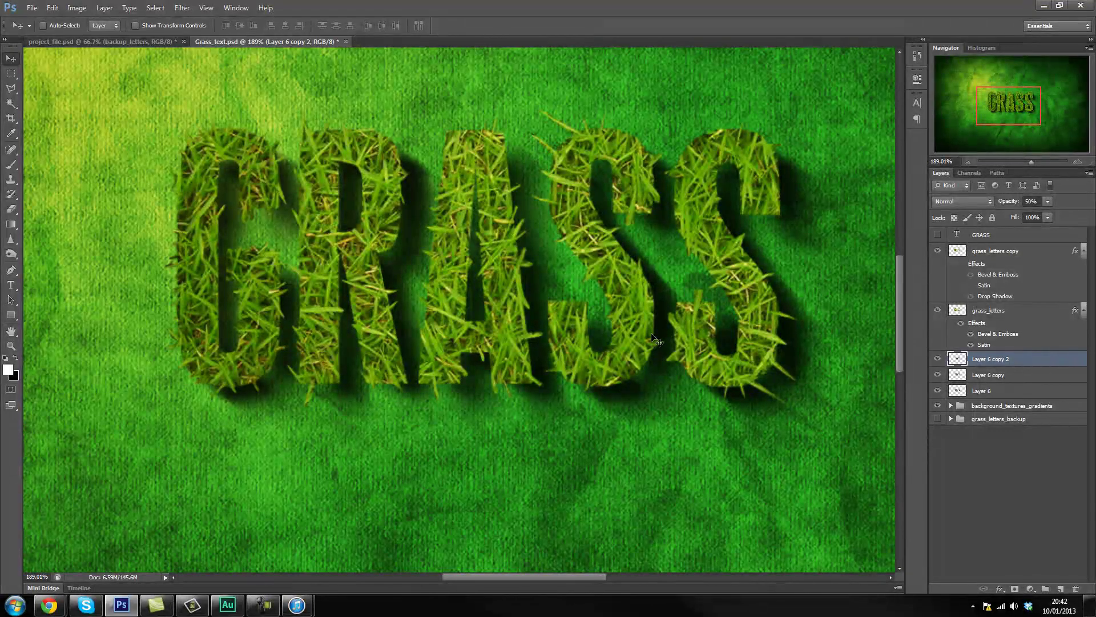
Duplicate the original Layer 6 shadow, shift the copy slightly up and to the left, and set its opacity to 75%.
click(999, 394)
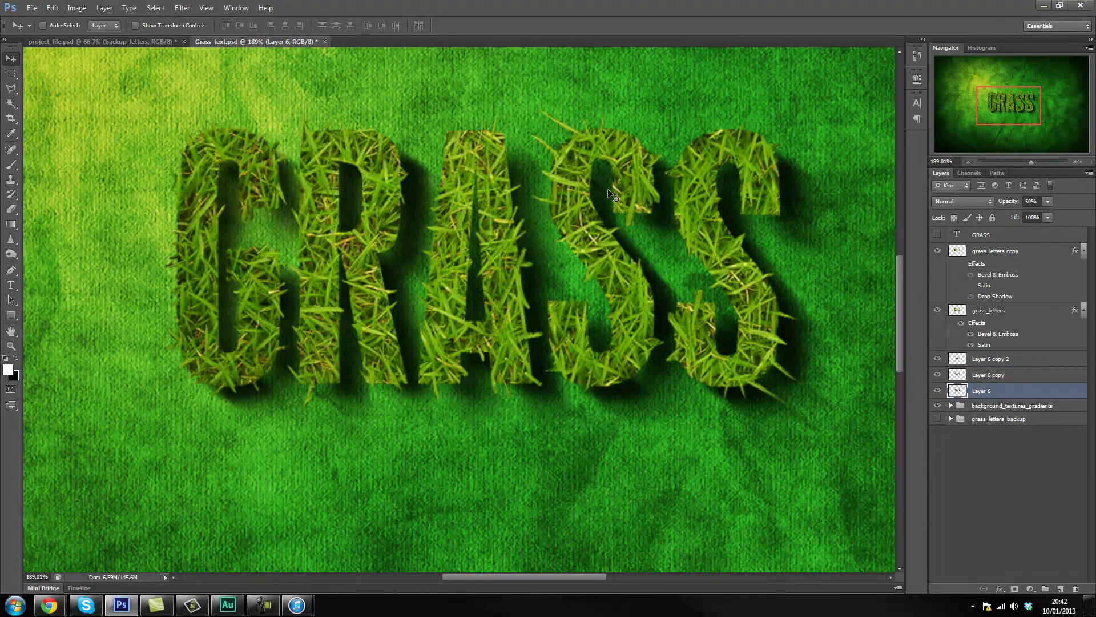
key(ctrl+j)
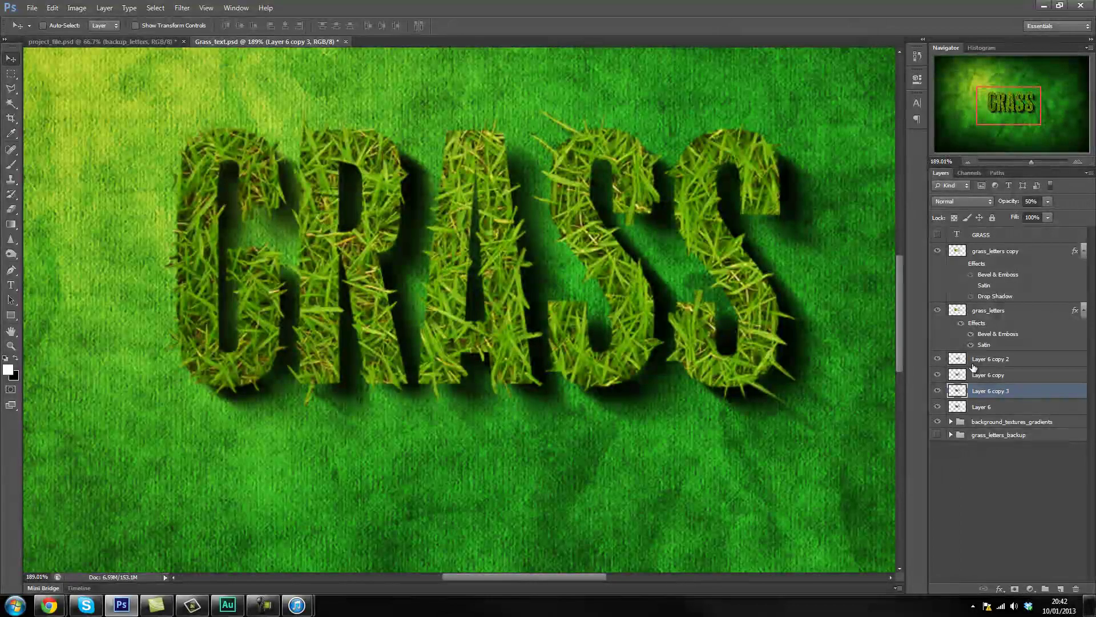
drag(754, 394, 732, 376)
click(1048, 201)
text(75)
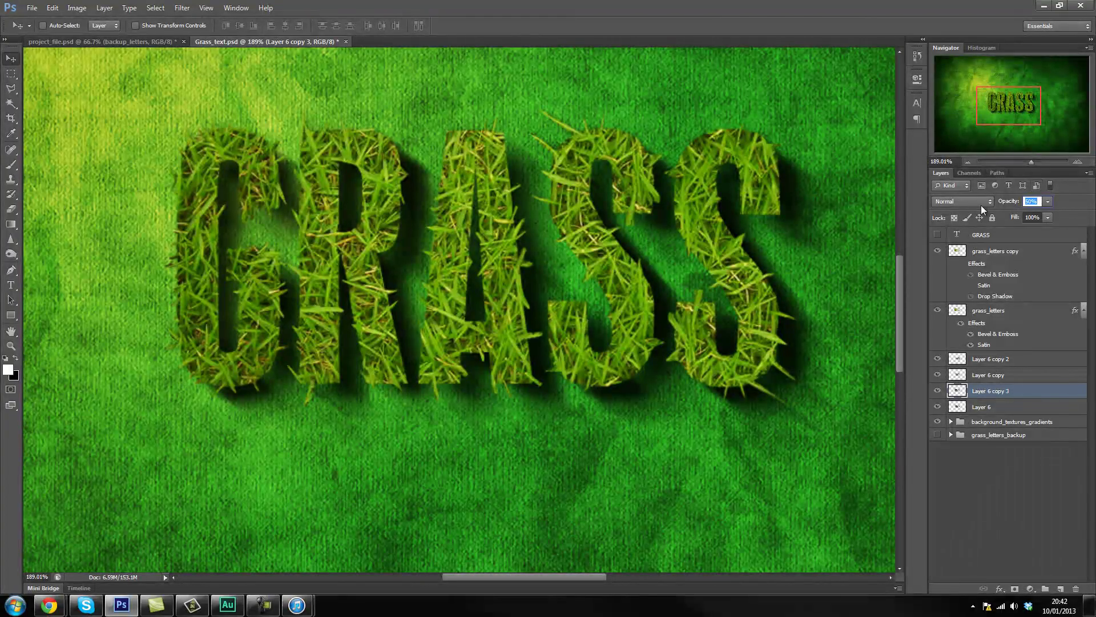
Set the opacity of the original Layer 6 shadow to 43%.
click(1011, 407)
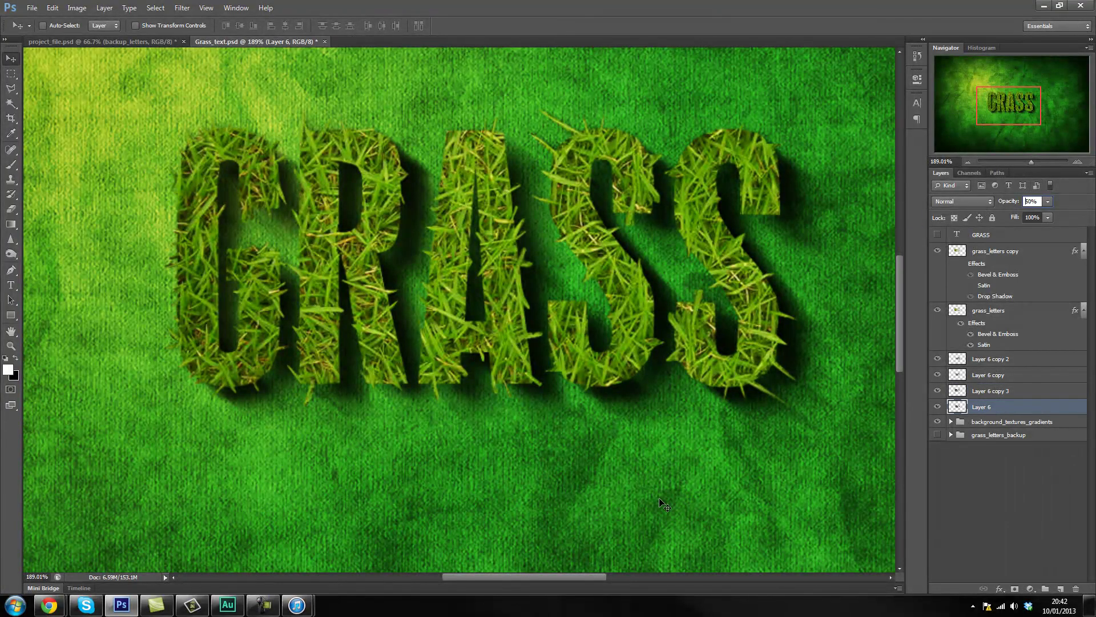
key(4)
key(3)
scroll(642, 475, down, 5)
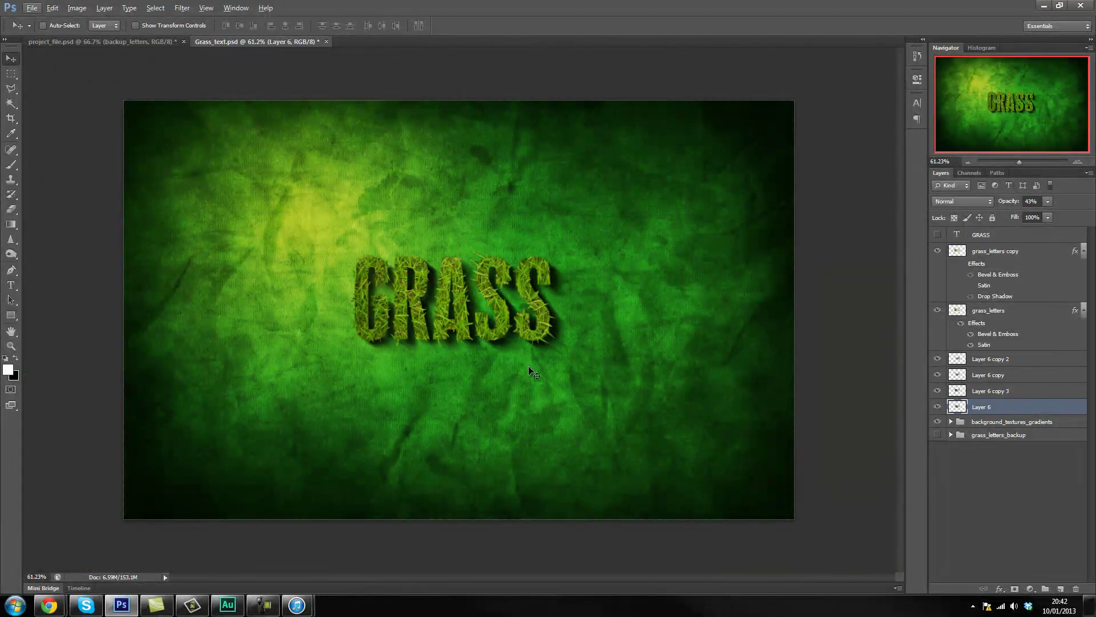
scroll(455, 337, up, 4)
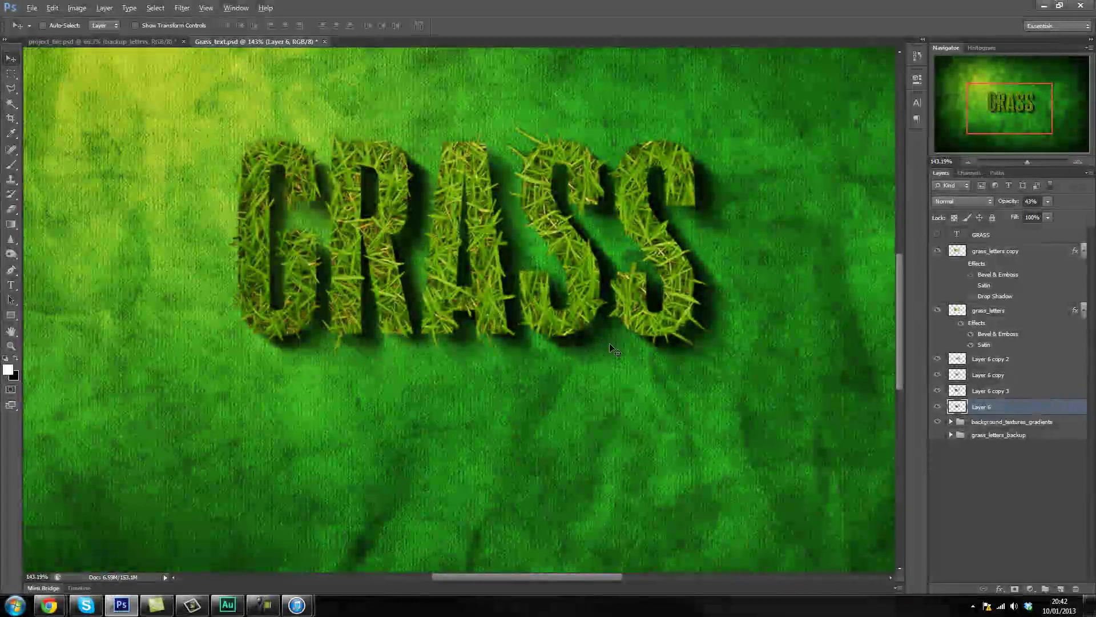
scroll(608, 342, up, 3)
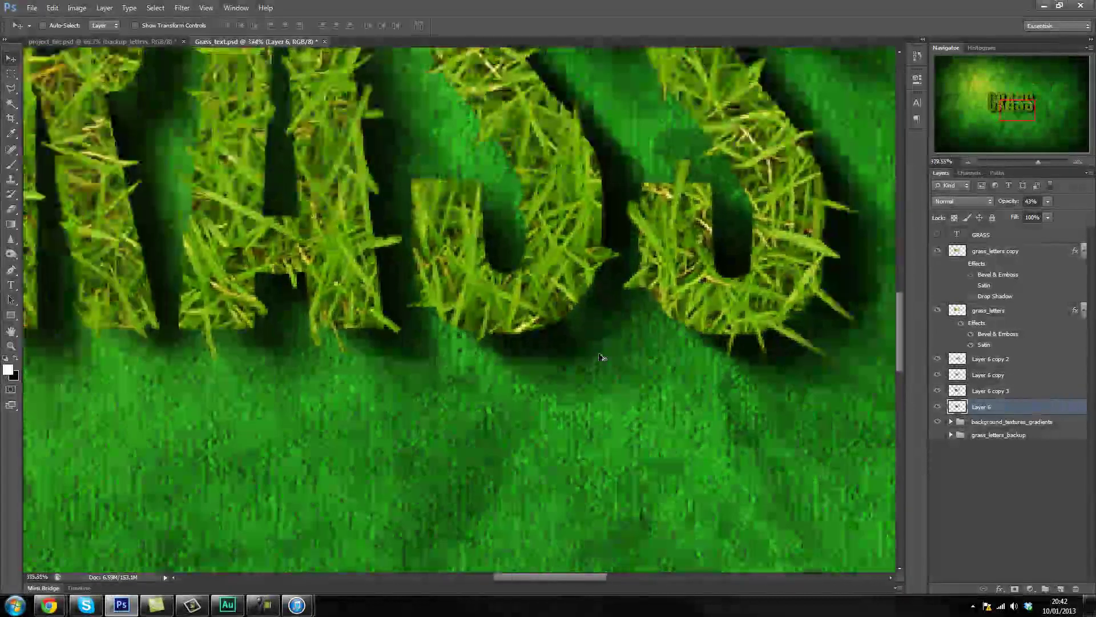
scroll(598, 340, down, 2)
Paint black into the Layer 6 shadow beneath the first S with a soft 28 px brush at 66% opacity.
key(b)
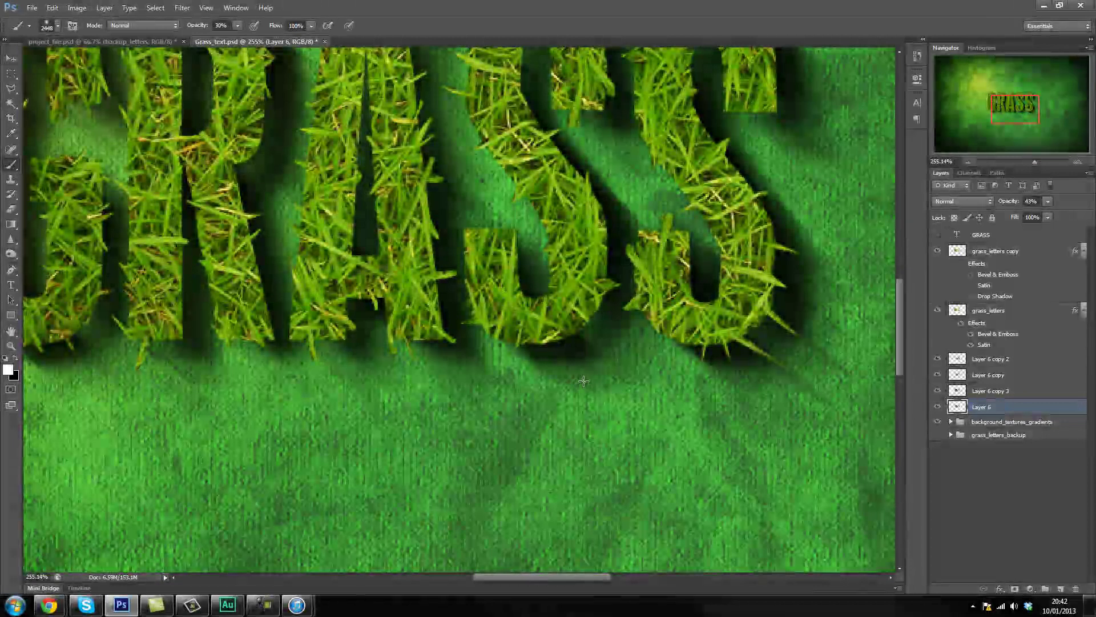
right_click(642, 368)
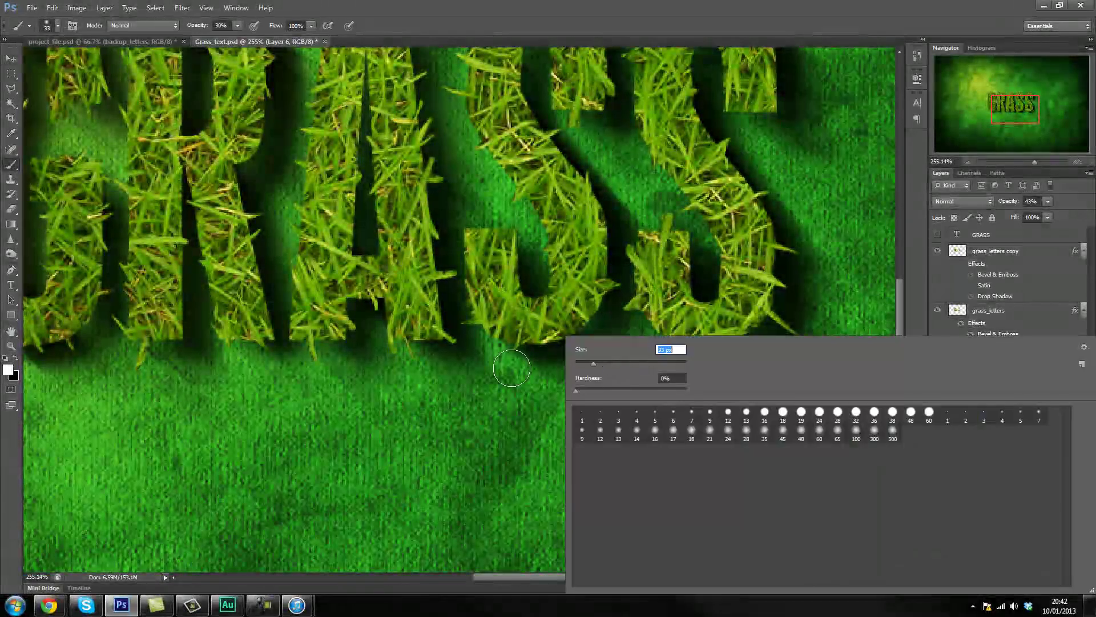
drag(585, 364, 591, 364)
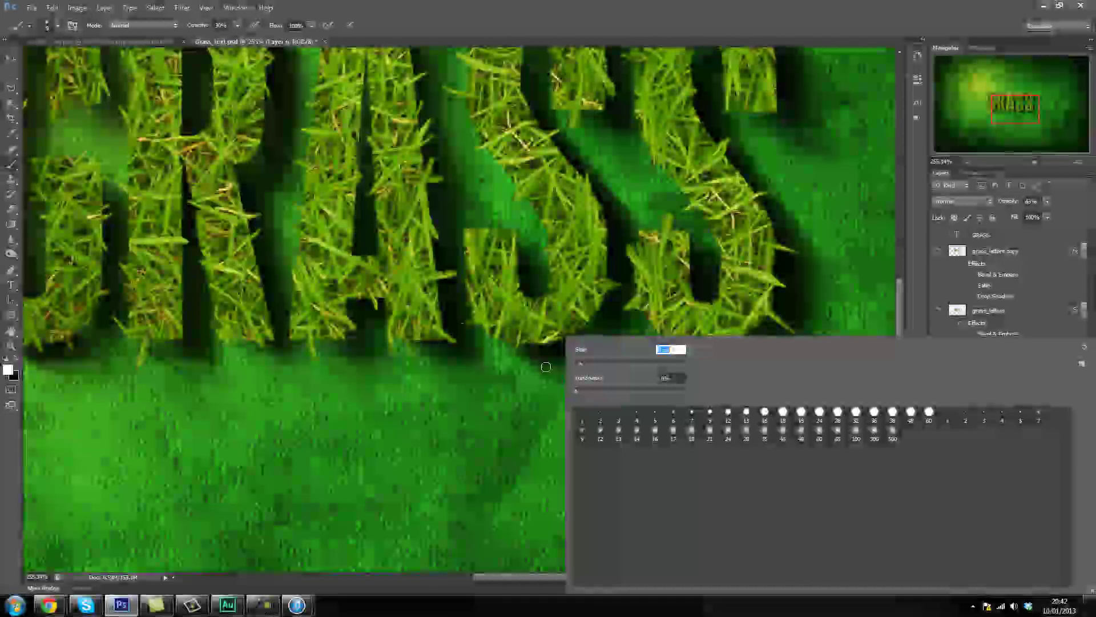
click(16, 358)
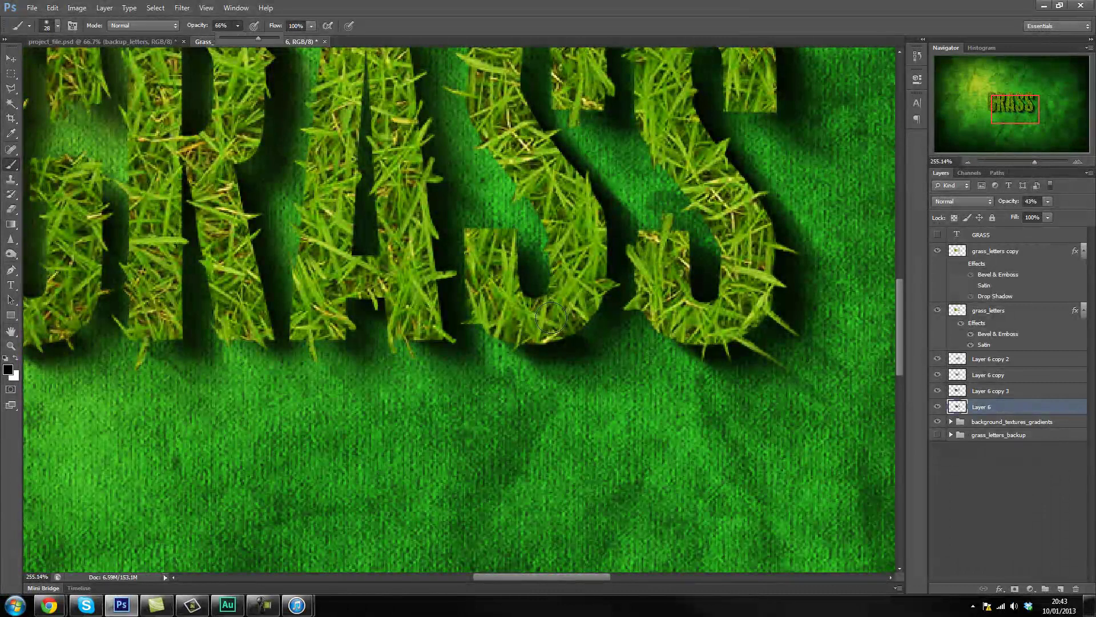
click(575, 336)
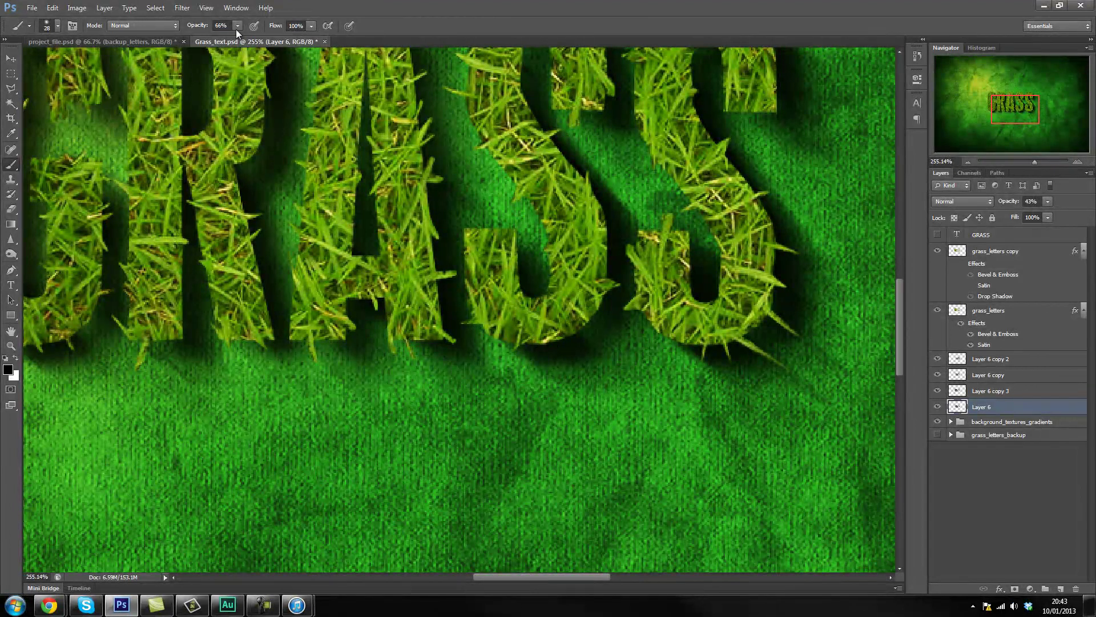
Raise the brush opacity to 93% and paint black on Layer 6 copy 2 behind the R and A.
drag(235, 50, 253, 40)
click(996, 359)
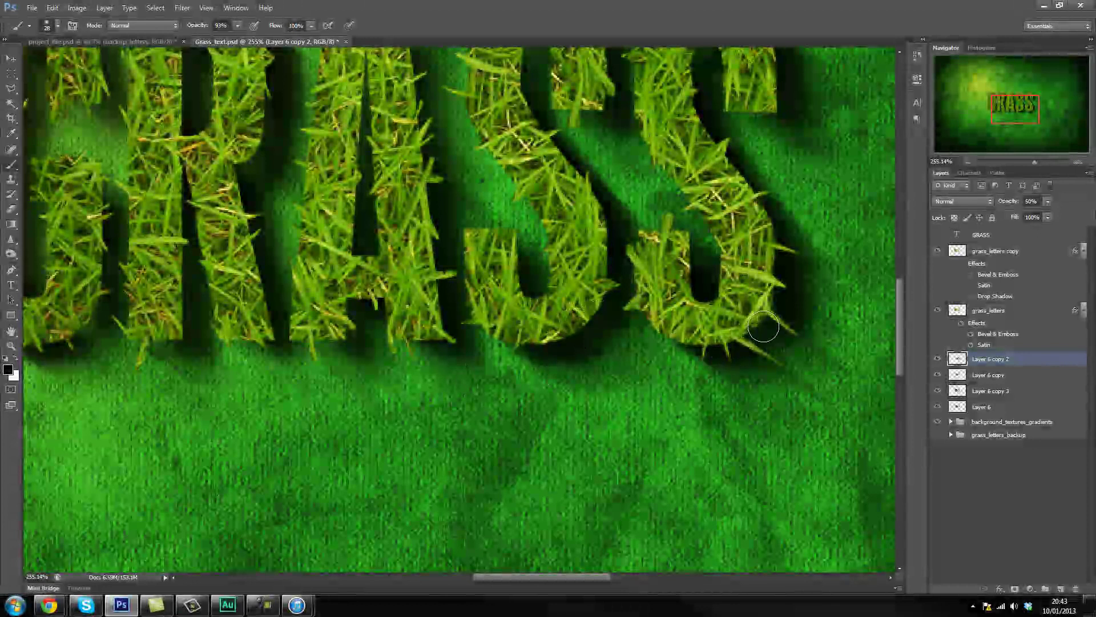
scroll(564, 155, up, 2)
scroll(565, 155, up, 3)
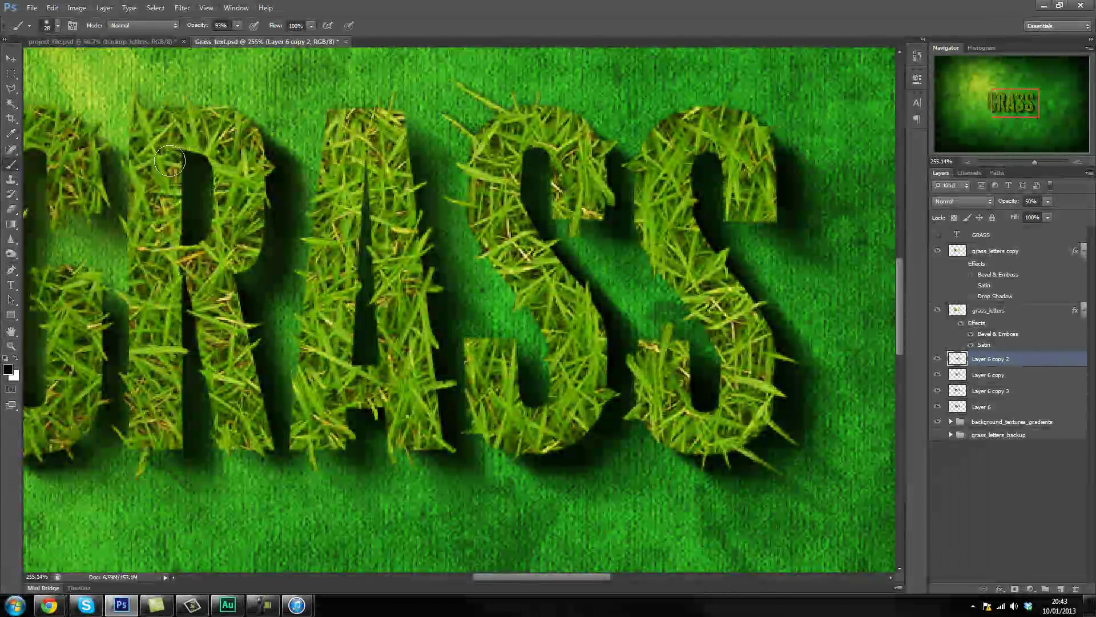
scroll(163, 200, down, 1)
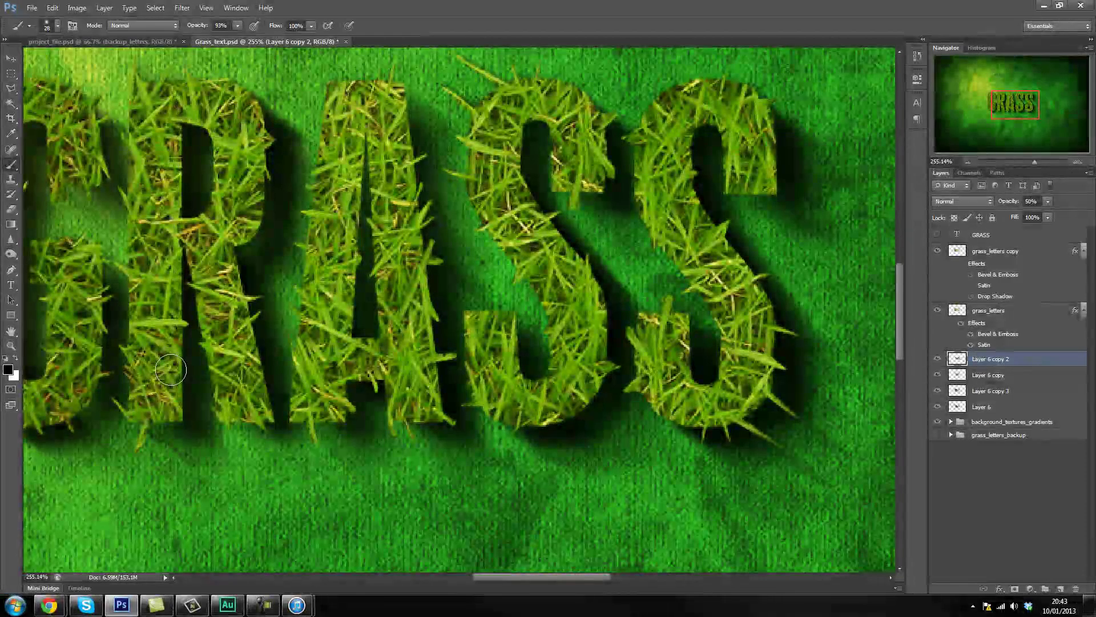
mouse_move(366, 359)
mouse_down()
mouse_move(332, 375)
mouse_move(329, 416)
mouse_up()
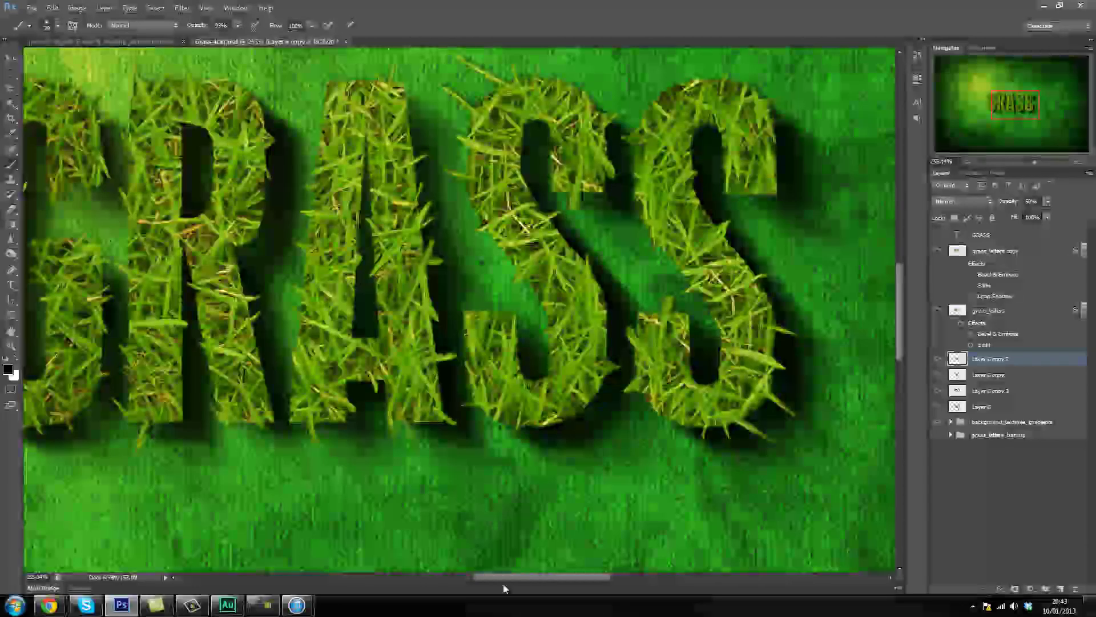
Darken the shadow behind the letter G with black brush strokes on Layer 6 copy 2.
drag(552, 577, 510, 577)
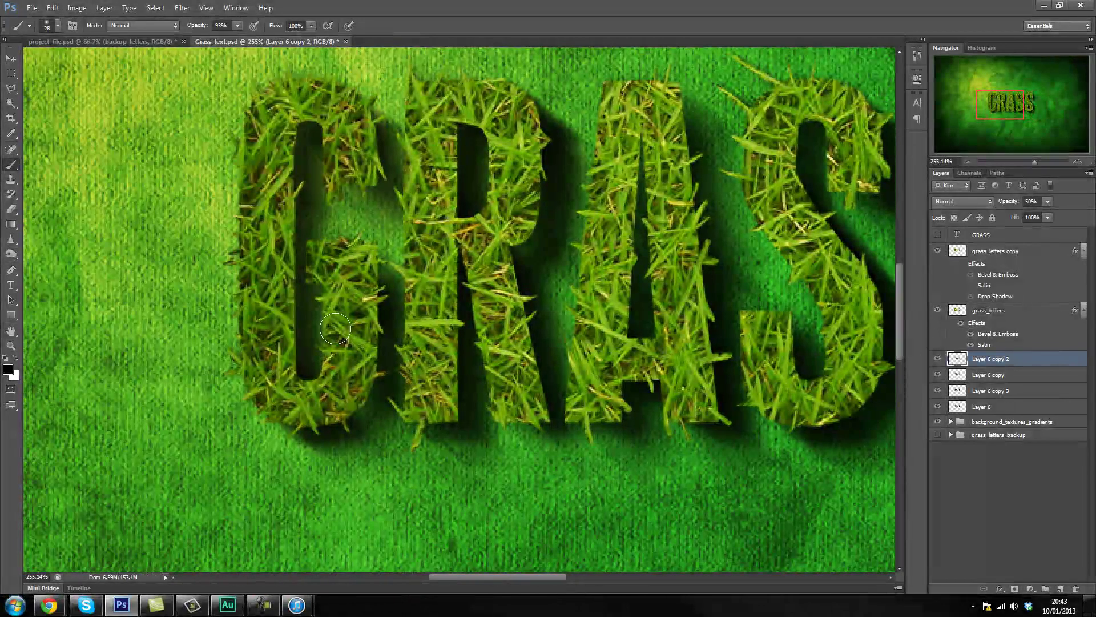
mouse_move(367, 376)
mouse_down()
mouse_move(323, 406)
mouse_move(288, 400)
mouse_move(311, 398)
mouse_move(290, 356)
mouse_move(280, 277)
mouse_up()
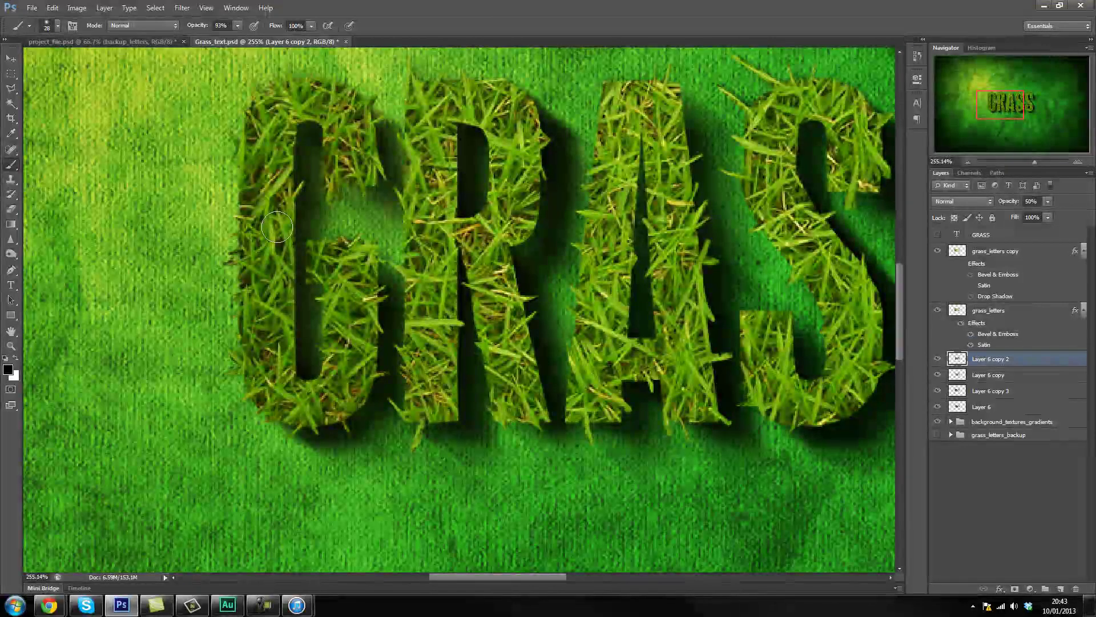
scroll(297, 124, down, 5)
scroll(498, 309, up, 2)
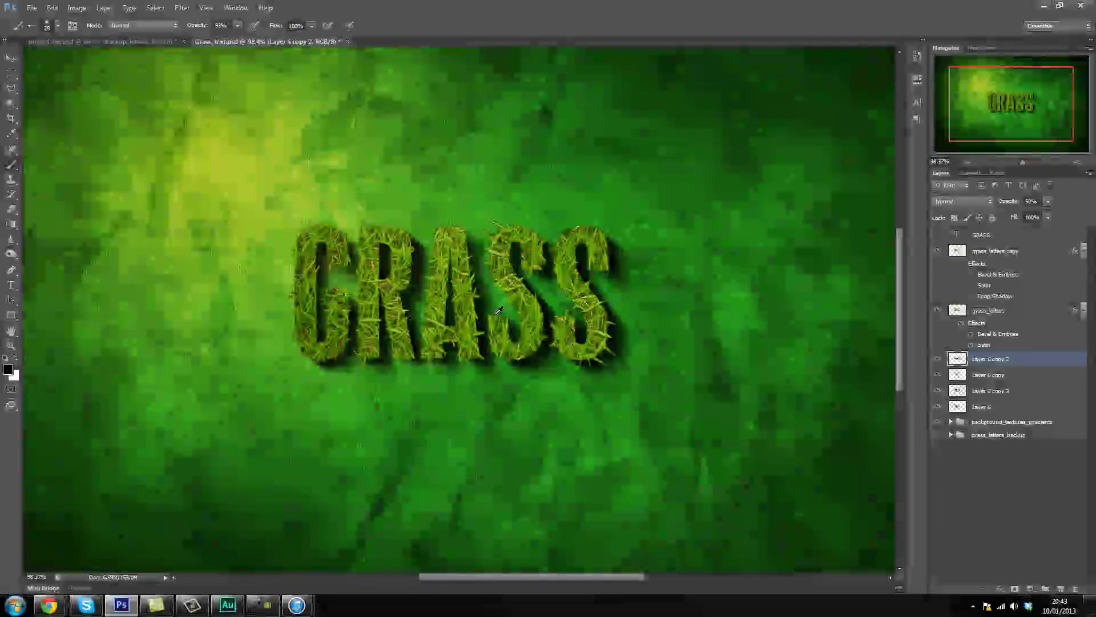
scroll(512, 273, up, 2)
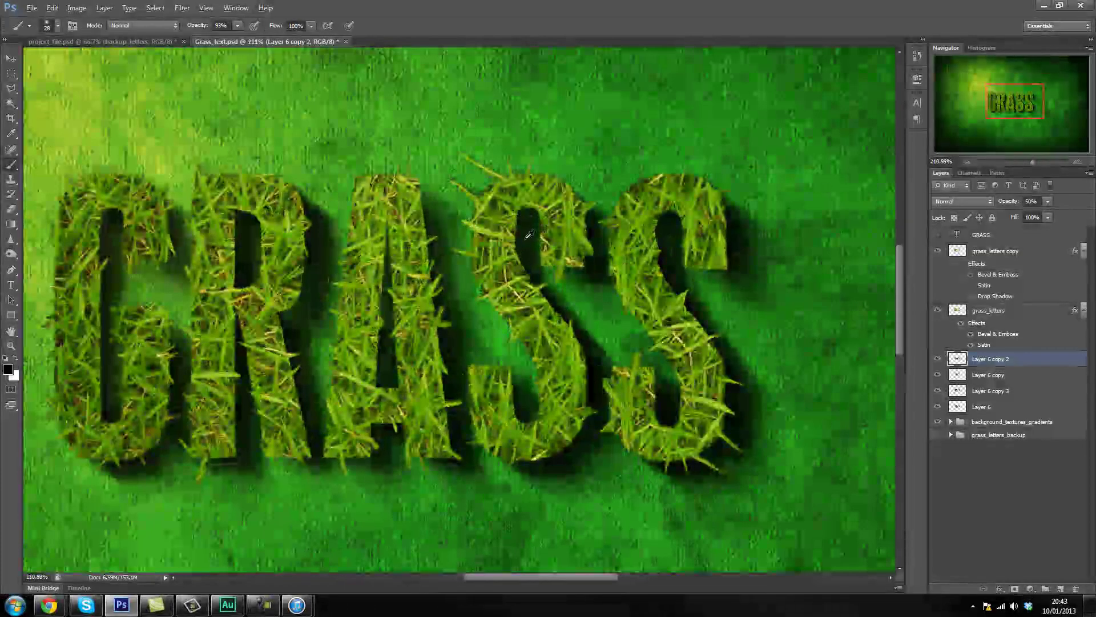
scroll(434, 444, down, 3)
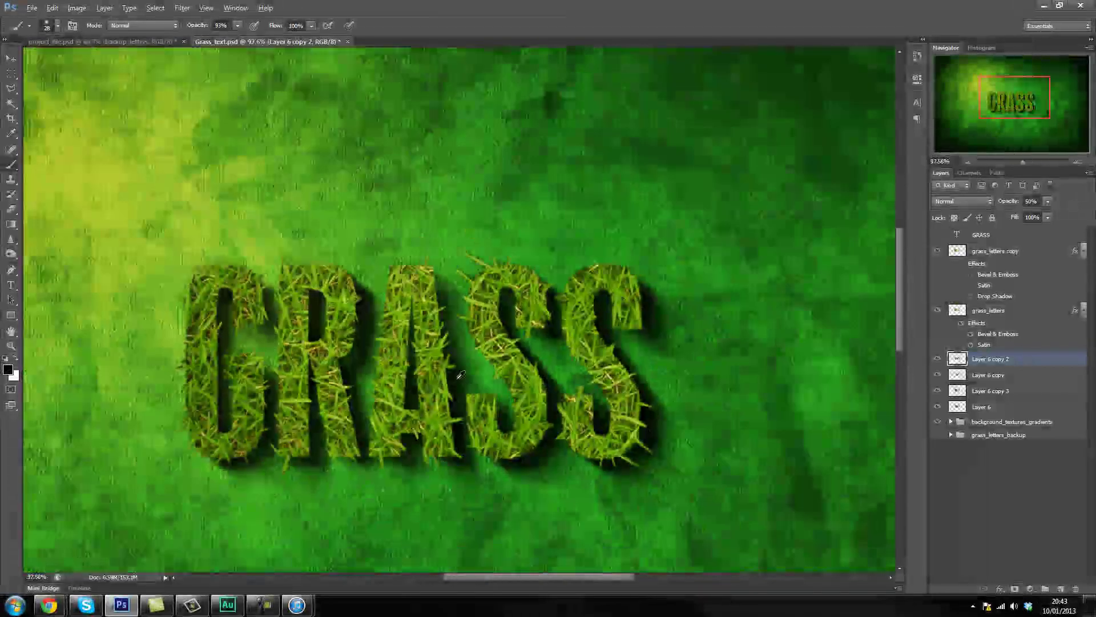
scroll(434, 444, down, 1)
scroll(674, 363, up, 3)
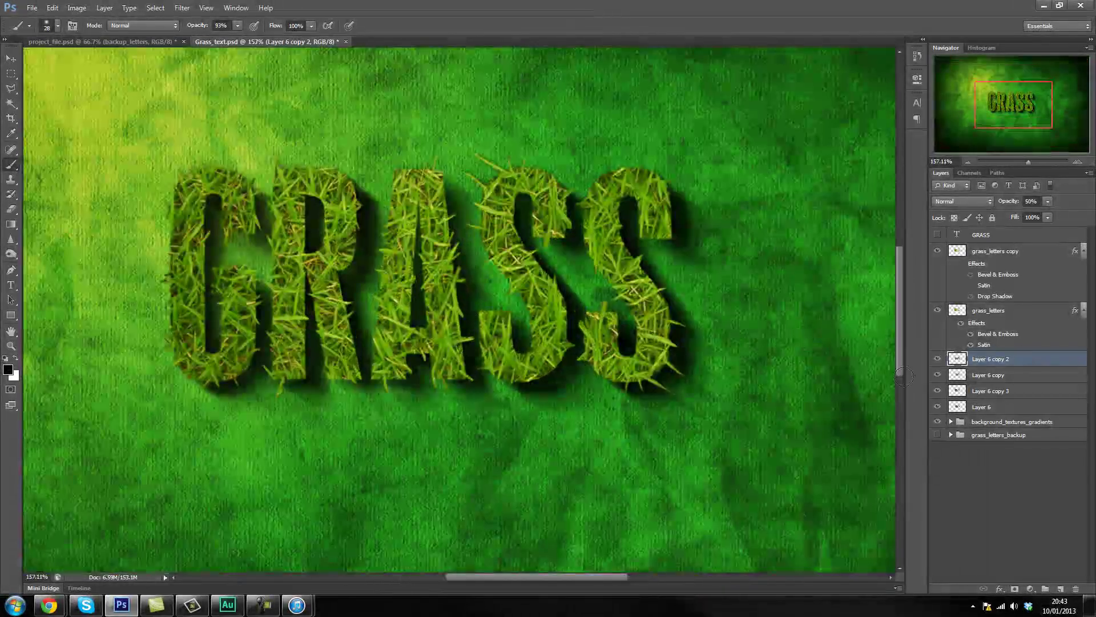
Duplicate the grass_letters_backup group, place the copy directly below the grass_letters layer and make it visible.
click(993, 250)
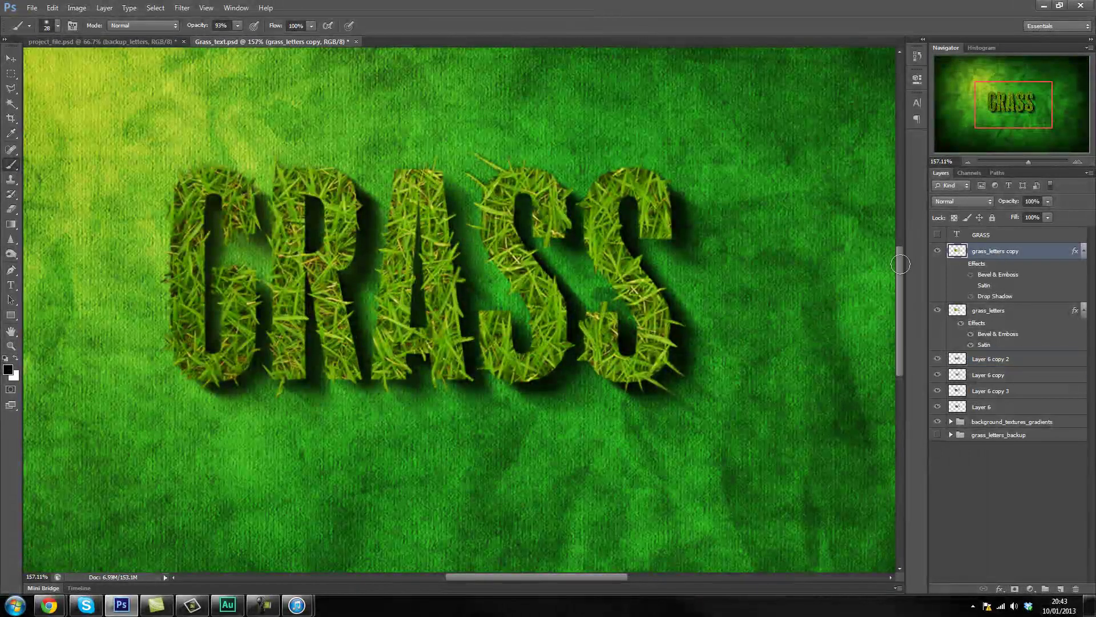
click(996, 435)
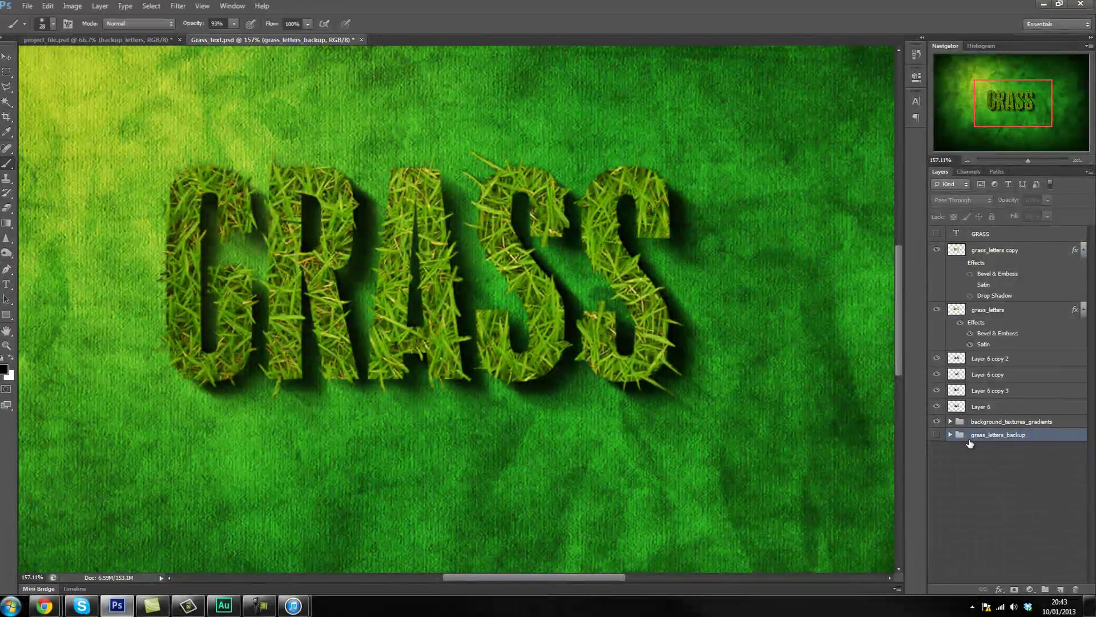
key(ctrl+j)
drag(991, 434, 991, 292)
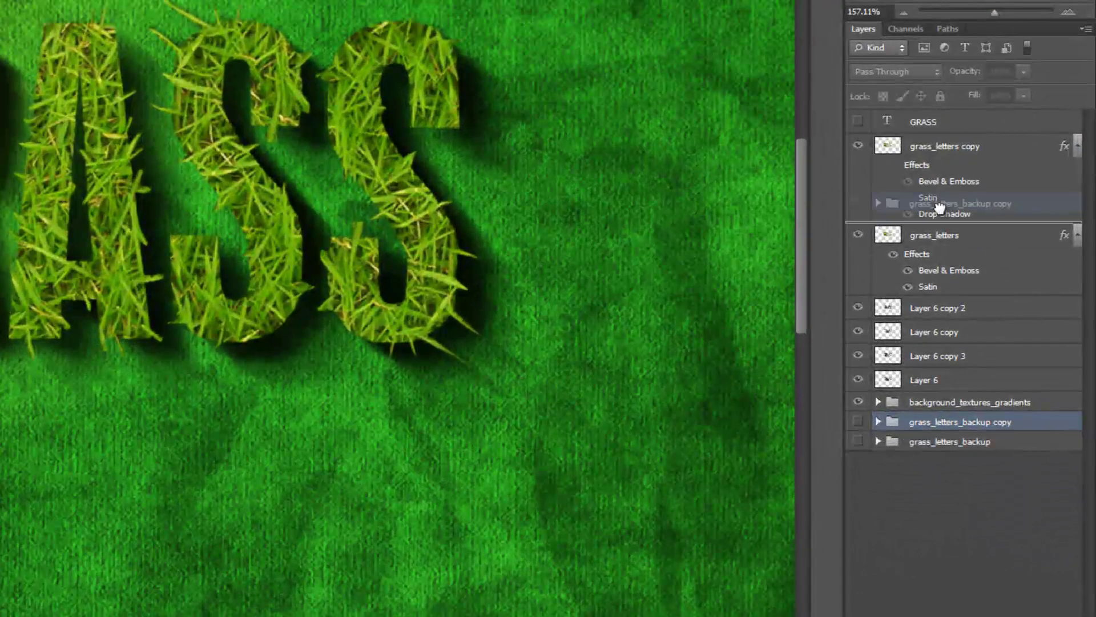
drag(939, 207, 962, 297)
click(858, 305)
Offset the copied grass group slightly down and to the right and set its blend mode to Overlay.
drag(536, 265, 501, 307)
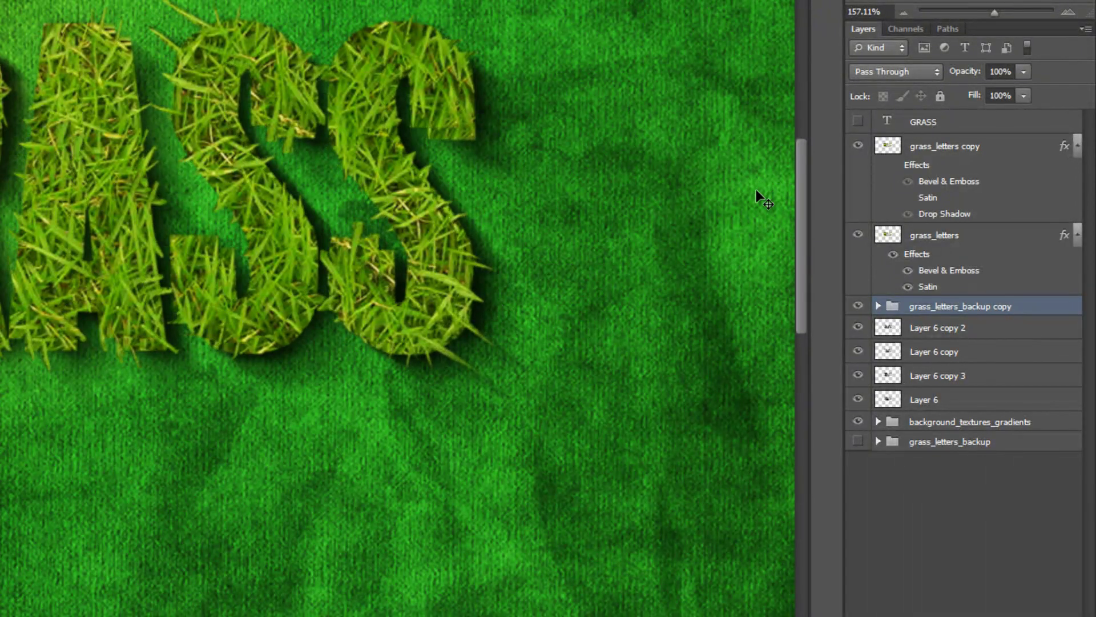
click(925, 74)
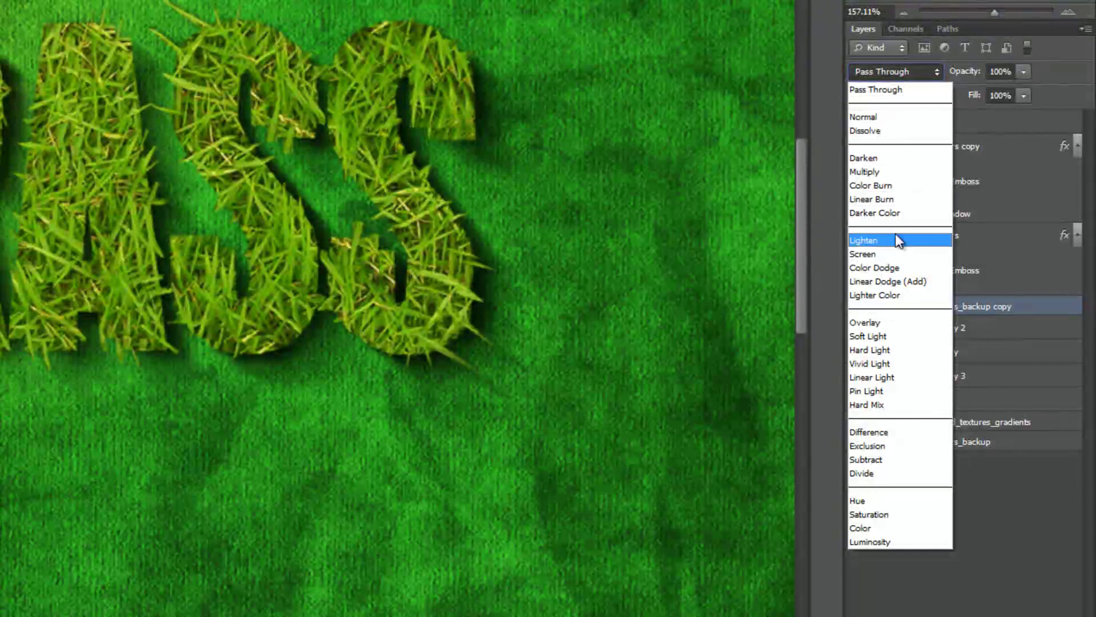
click(879, 324)
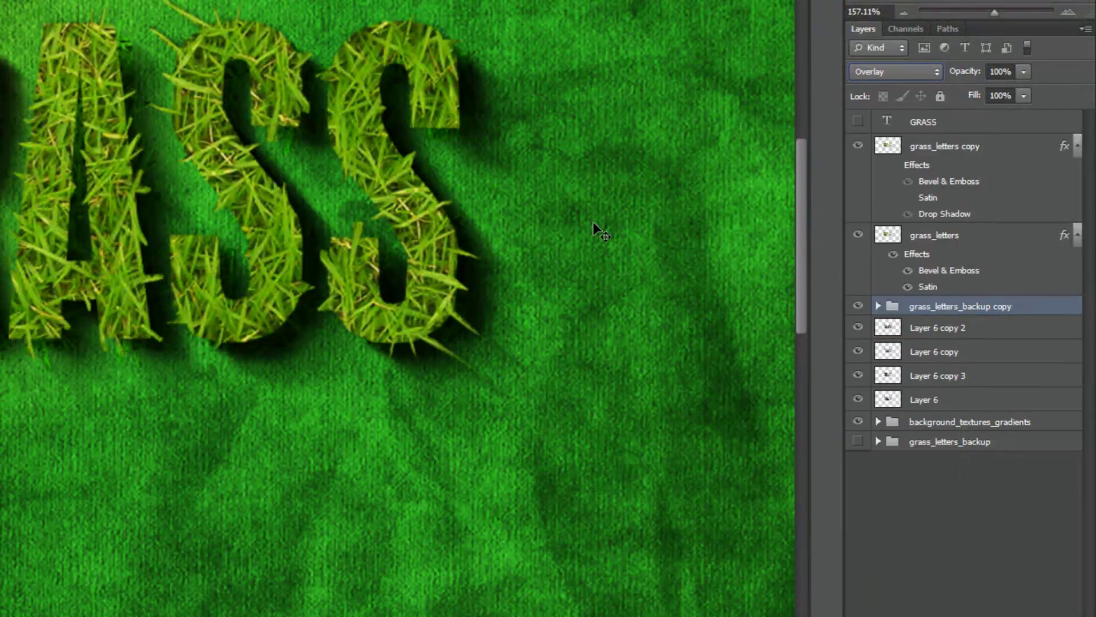
drag(485, 347, 460, 341)
Examine how the Overlay grass copy blends into the letters' shadow, up close and from a distance.
scroll(491, 234, up, 2)
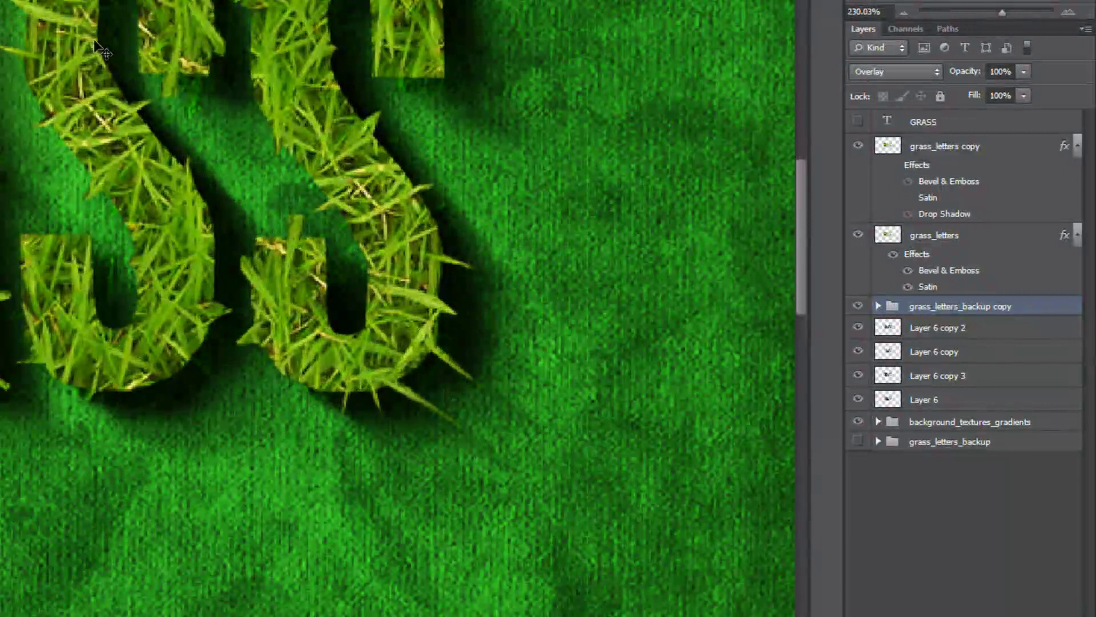
scroll(400, 309, down, 1)
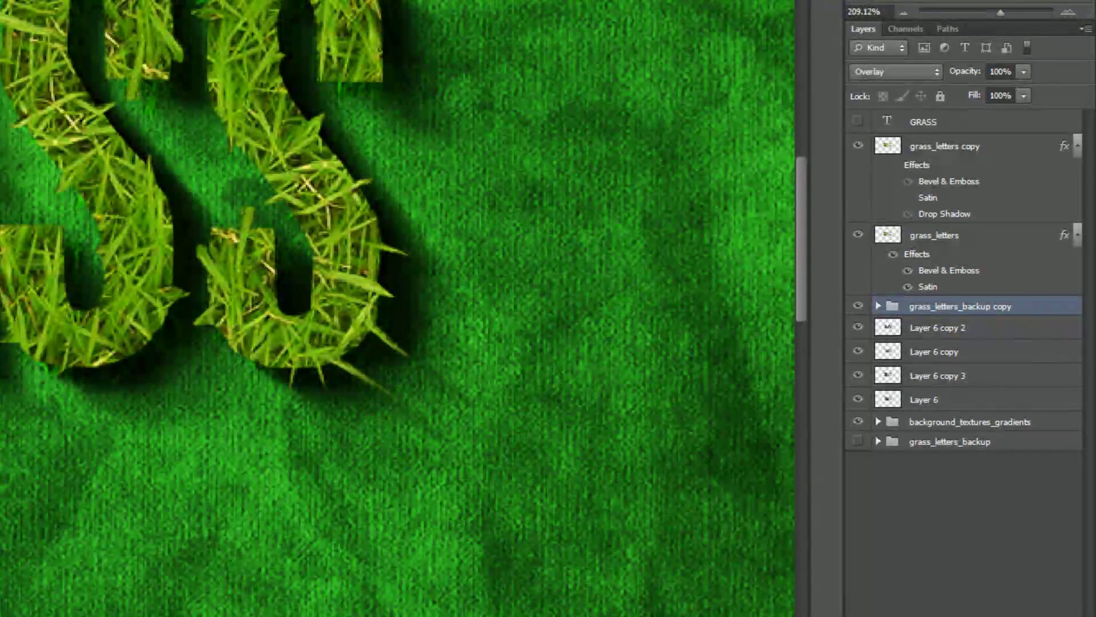
scroll(400, 308, down, 3)
scroll(400, 308, up, 2)
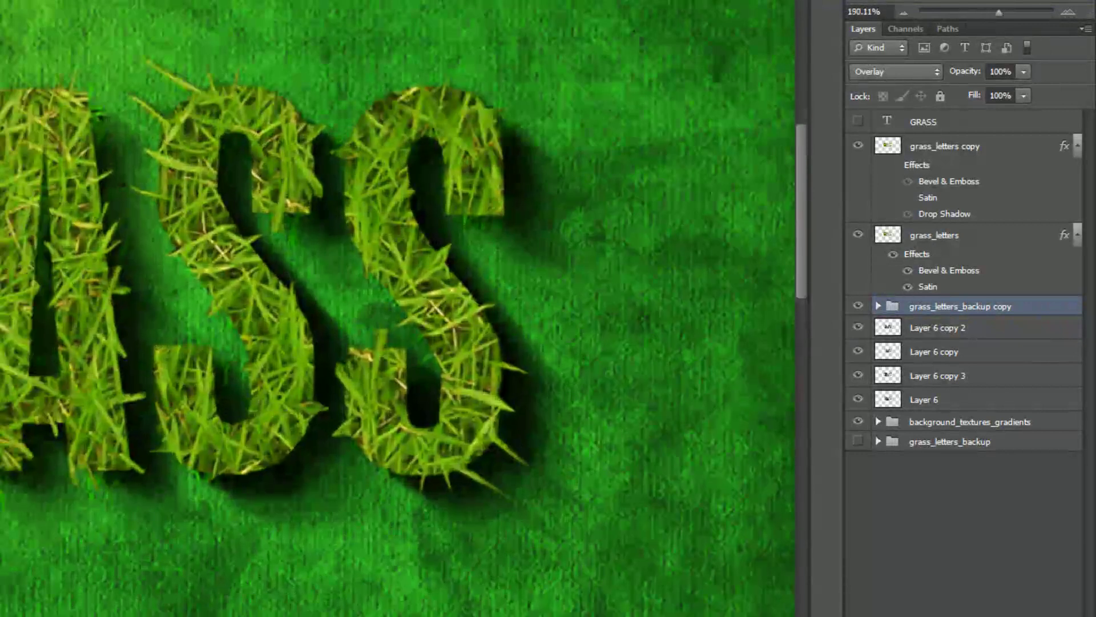
scroll(232, 307, down, 1)
scroll(237, 372, down, 5)
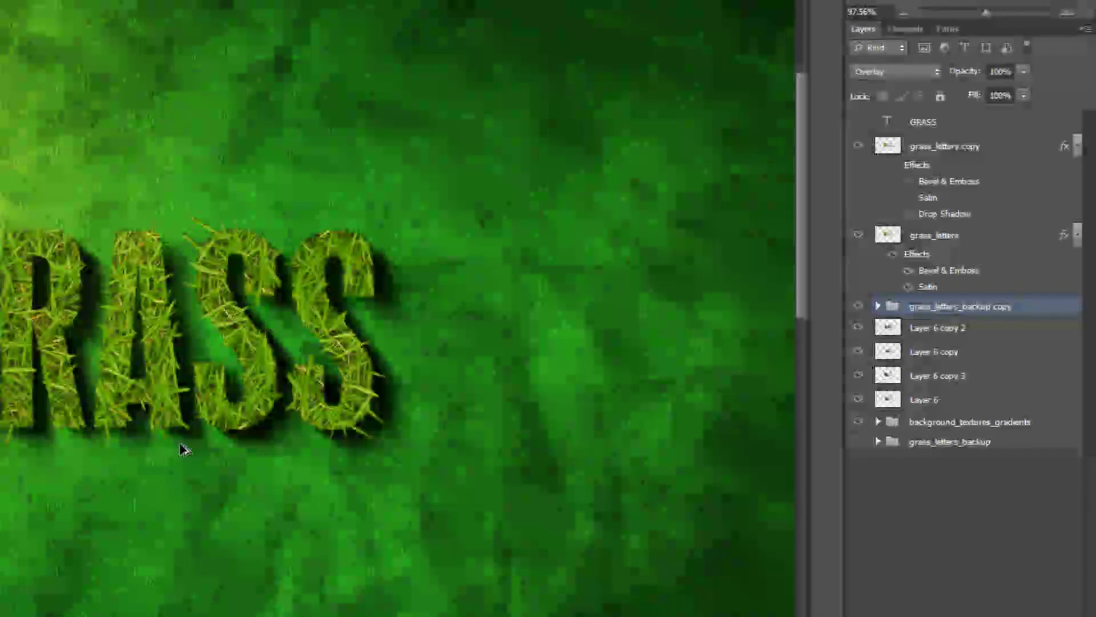
scroll(203, 460, up, 1)
scroll(71, 445, up, 3)
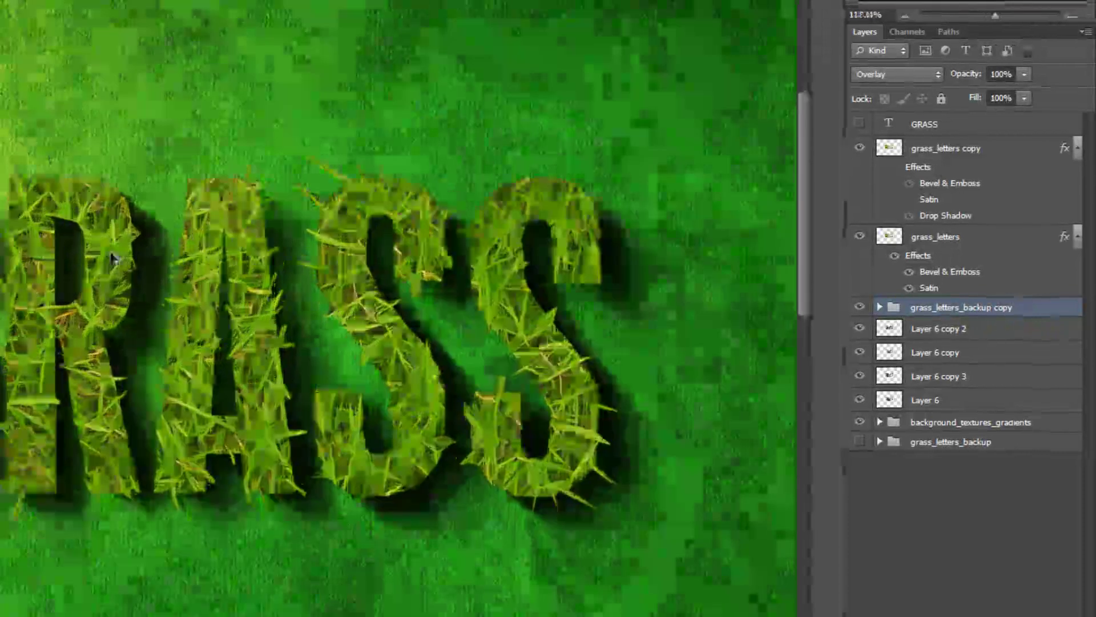
scroll(113, 258, up, 2)
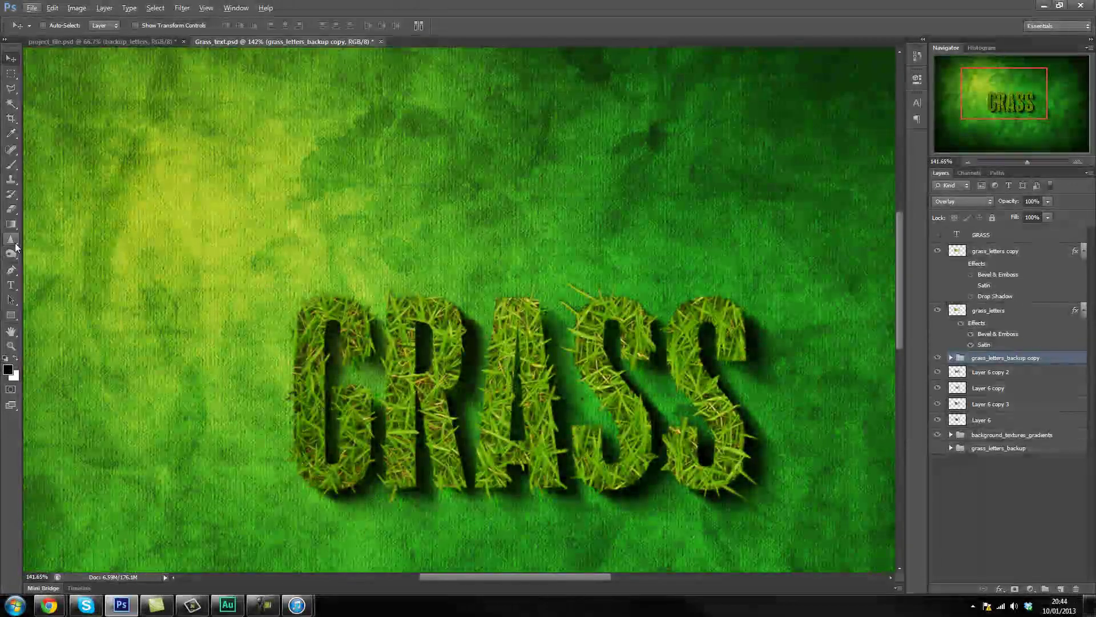
Pick the Burn tool and merge the grass_letters_backup copy group into a single layer.
click(10, 255)
click(62, 264)
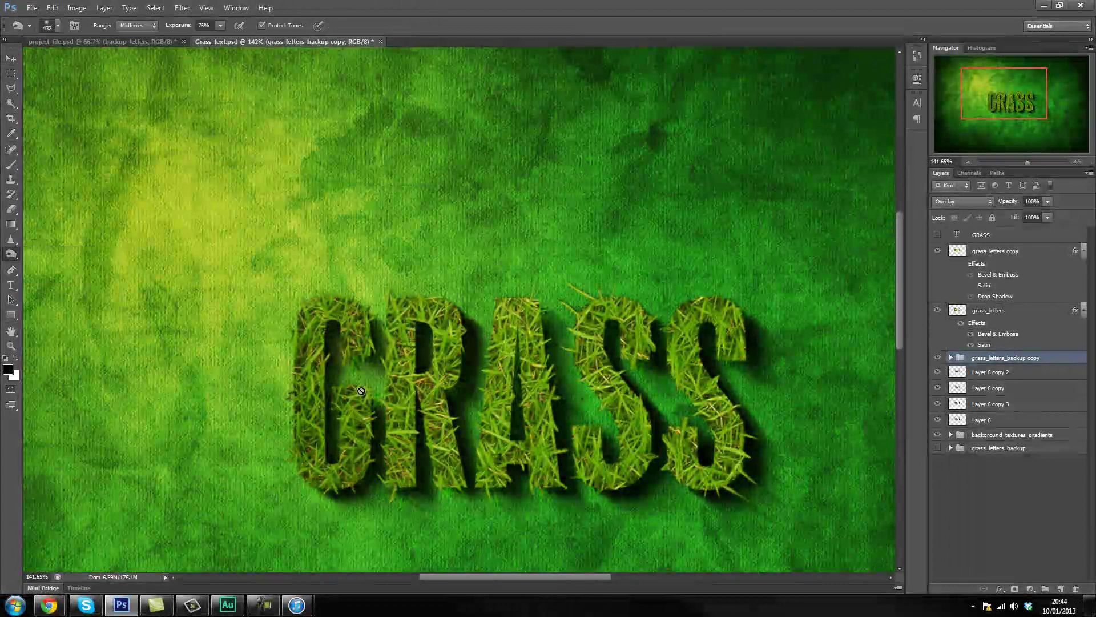
key(ctrl+e)
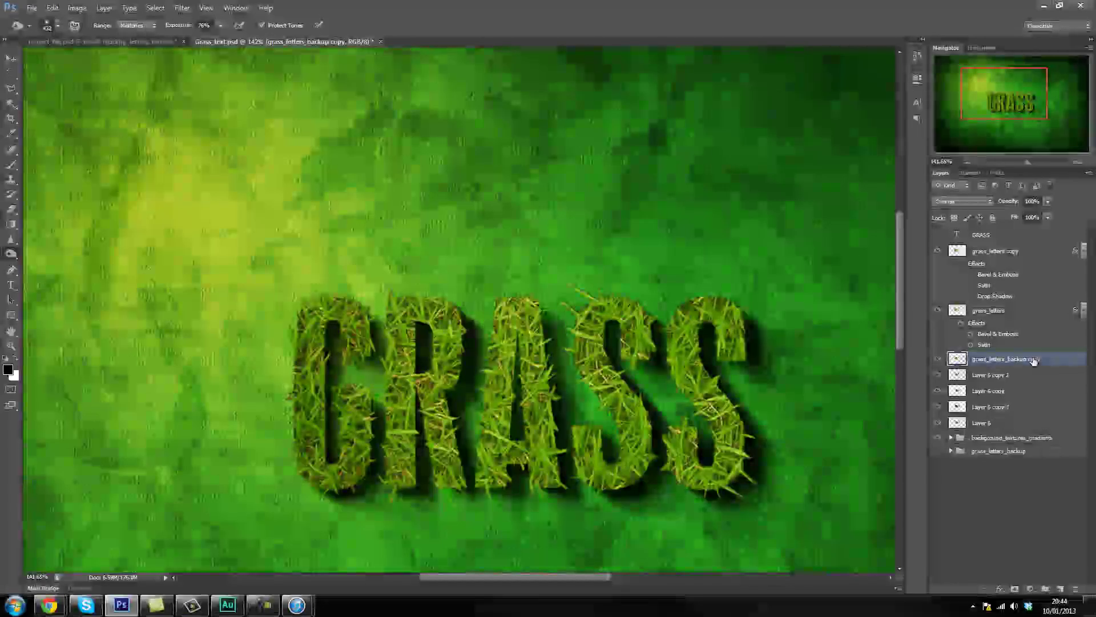
scroll(359, 404, down, 2)
scroll(358, 404, up, 3)
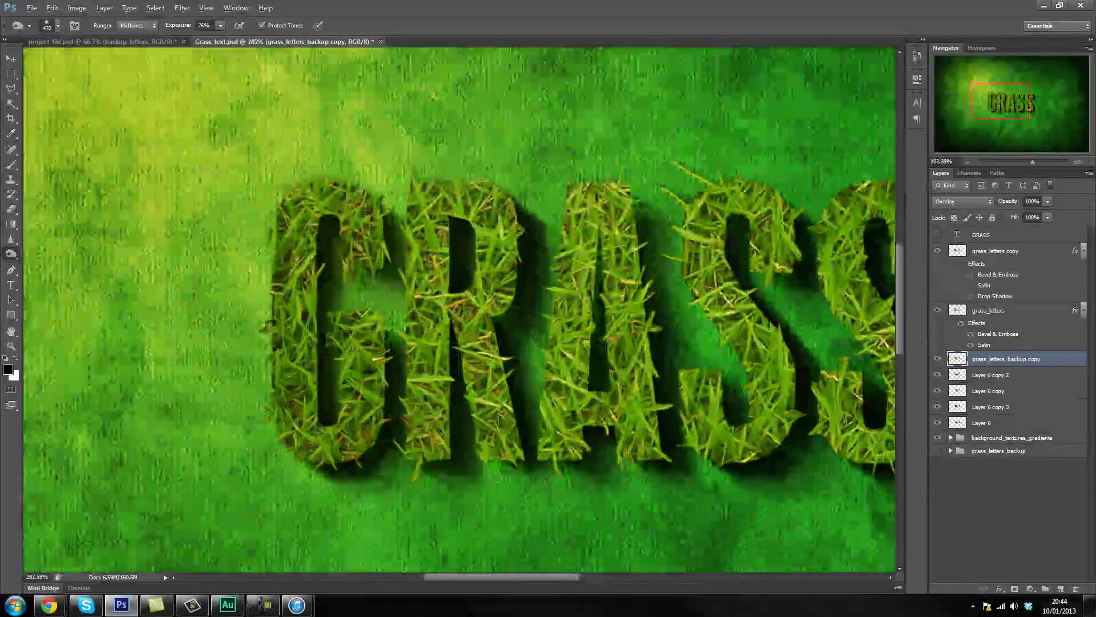
scroll(548, 369, down, 4)
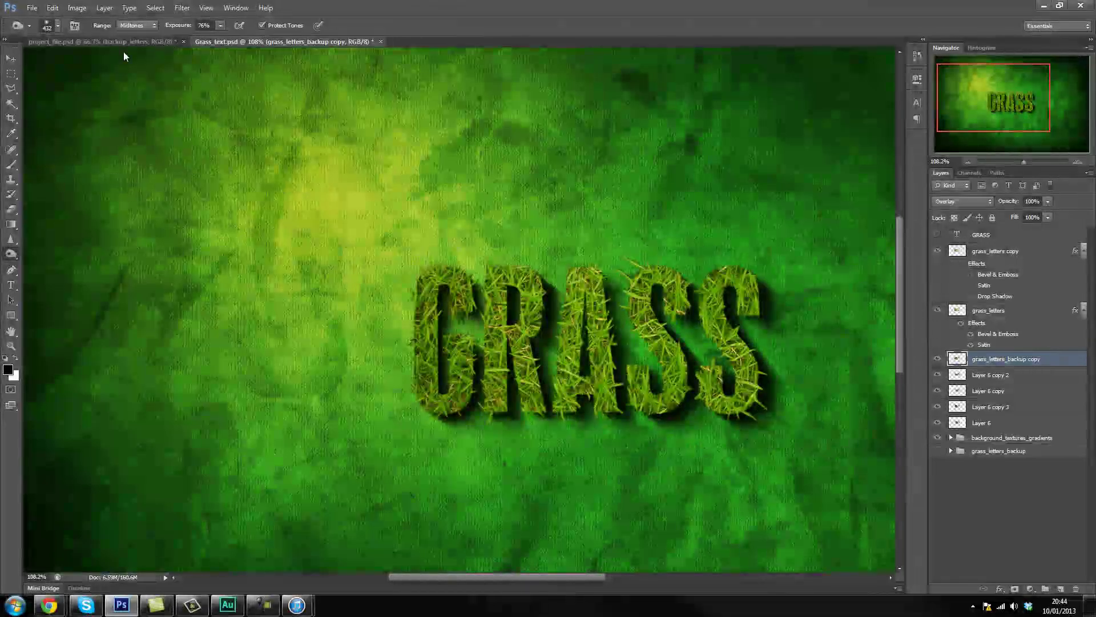
Burn the Shadows range of the merged grass copy around the letters with a soft 96 px brush.
click(139, 28)
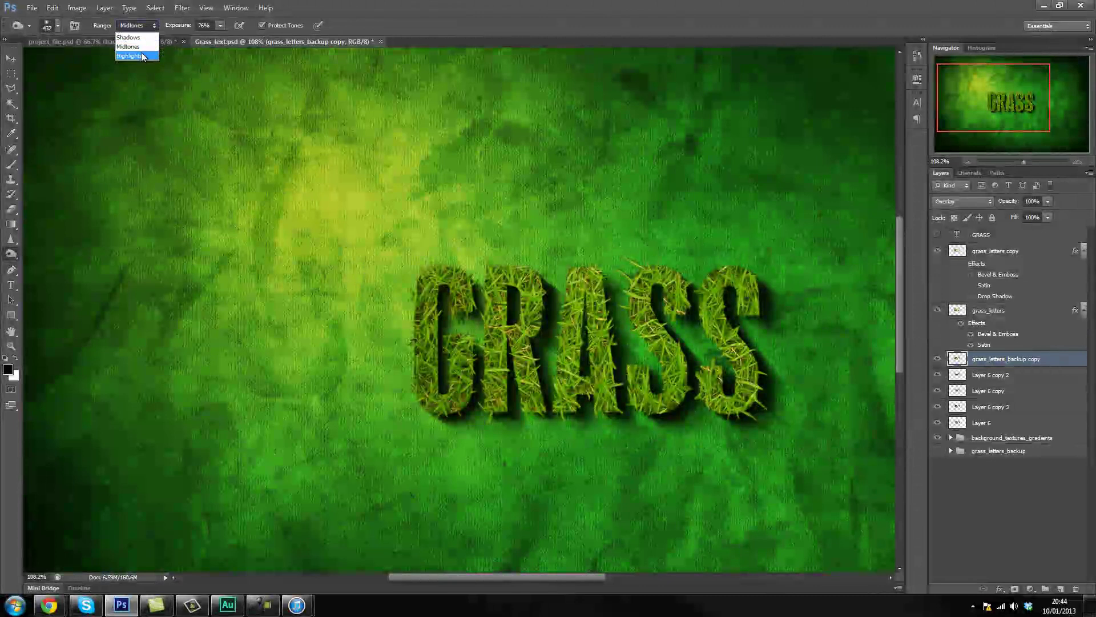
click(129, 37)
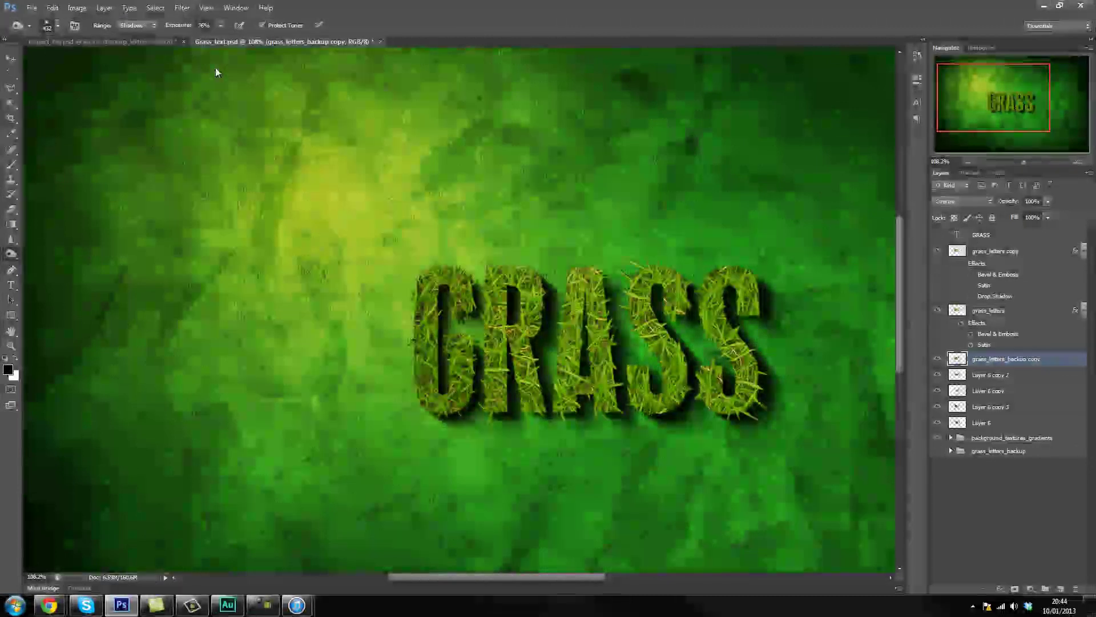
scroll(462, 328, up, 5)
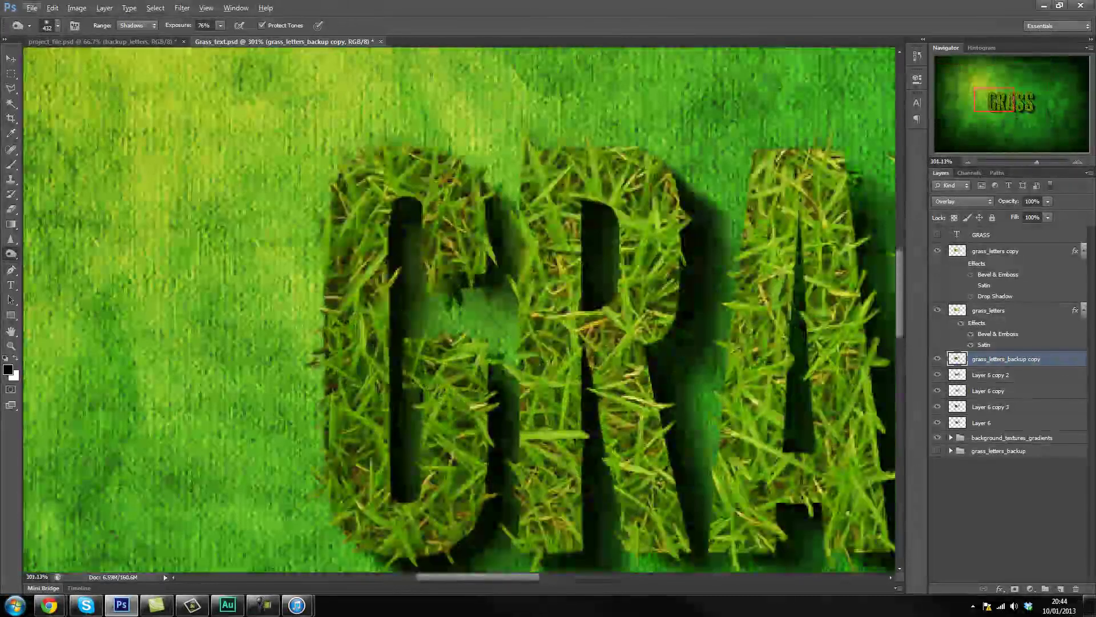
right_click(444, 293)
click(506, 316)
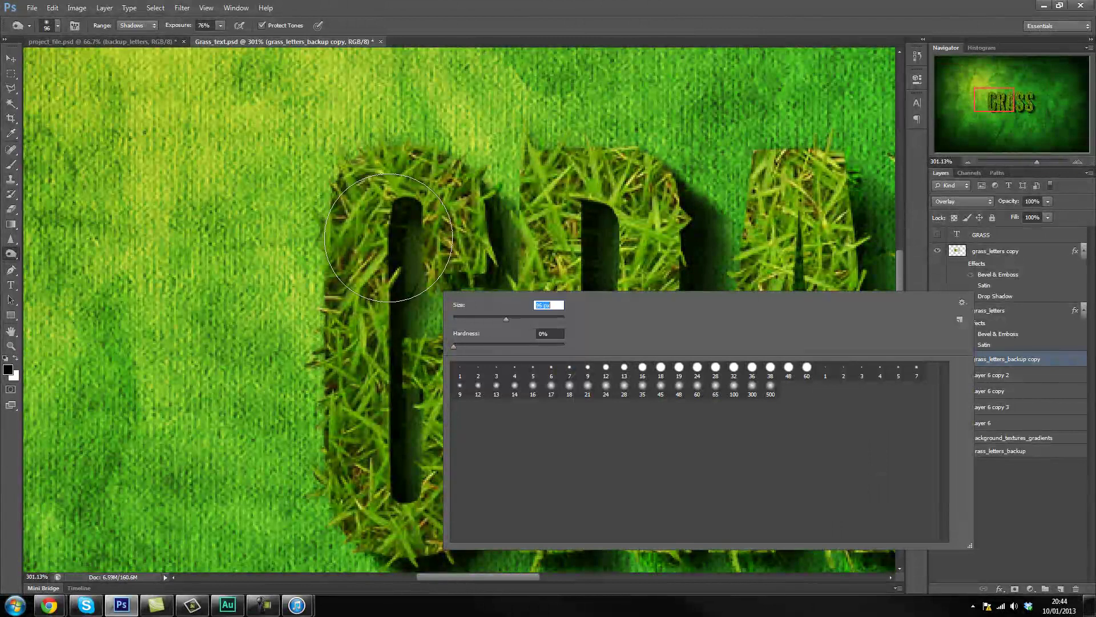
key(Return)
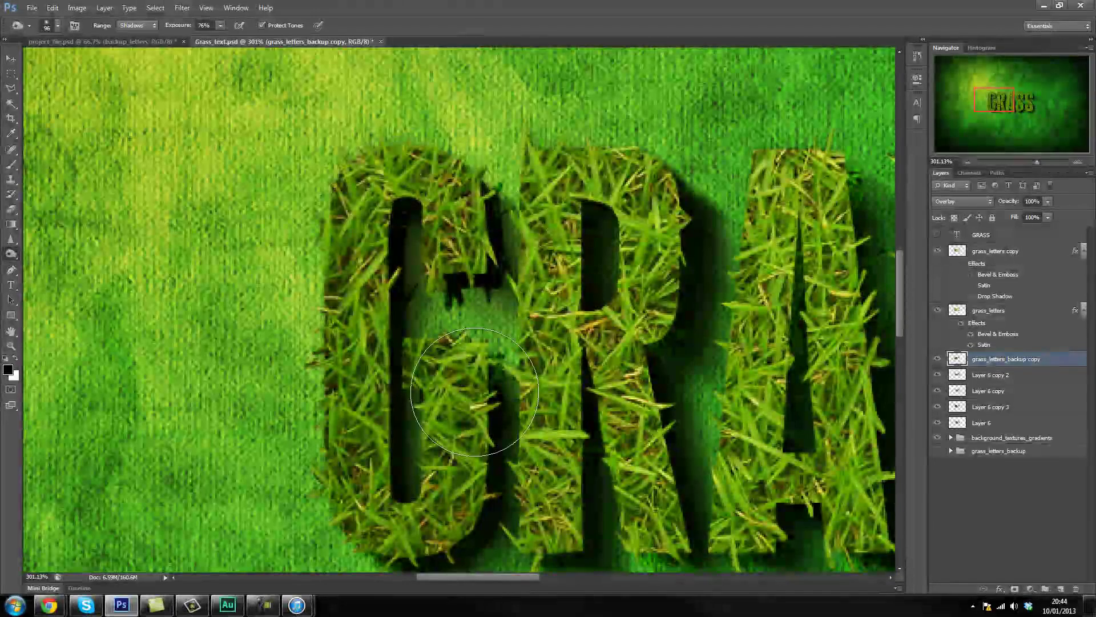
scroll(480, 286, down, 2)
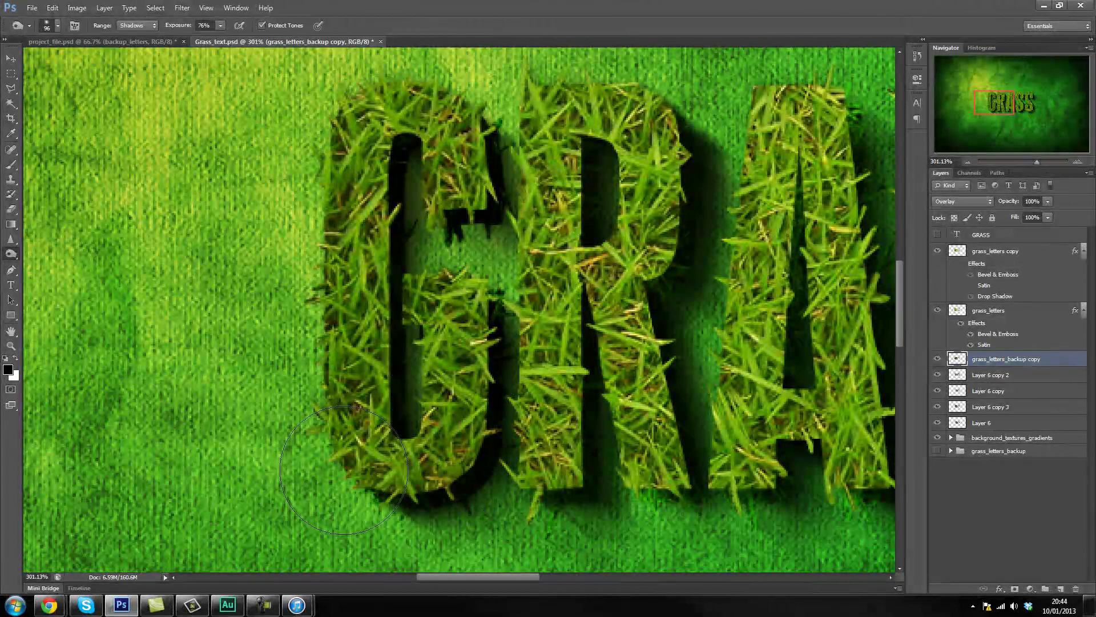
scroll(645, 292, down, 2)
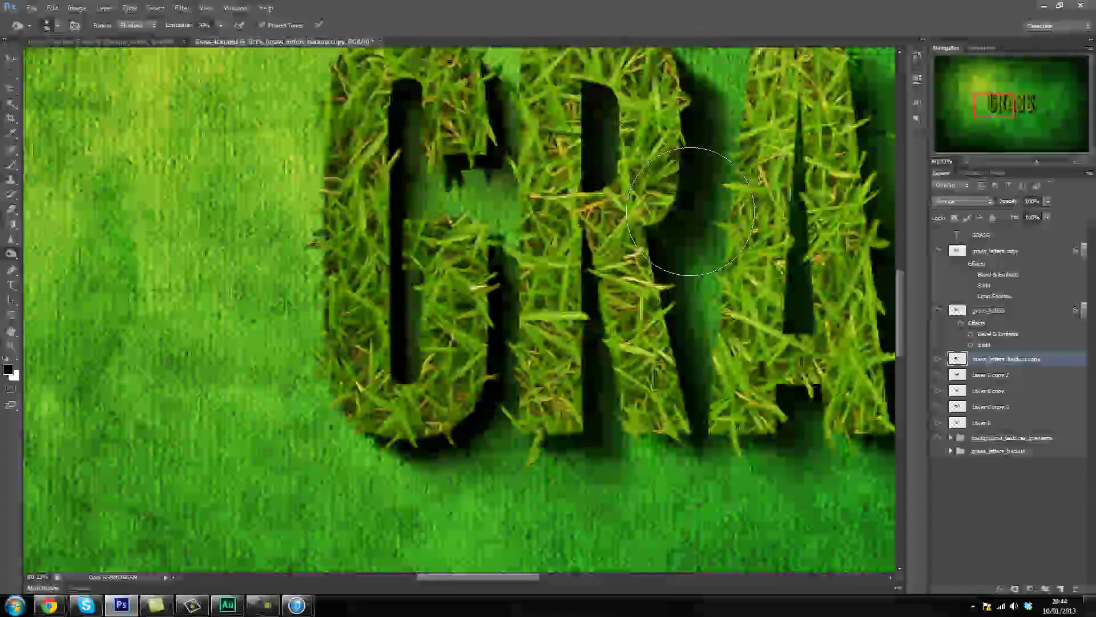
scroll(628, 343, down, 2)
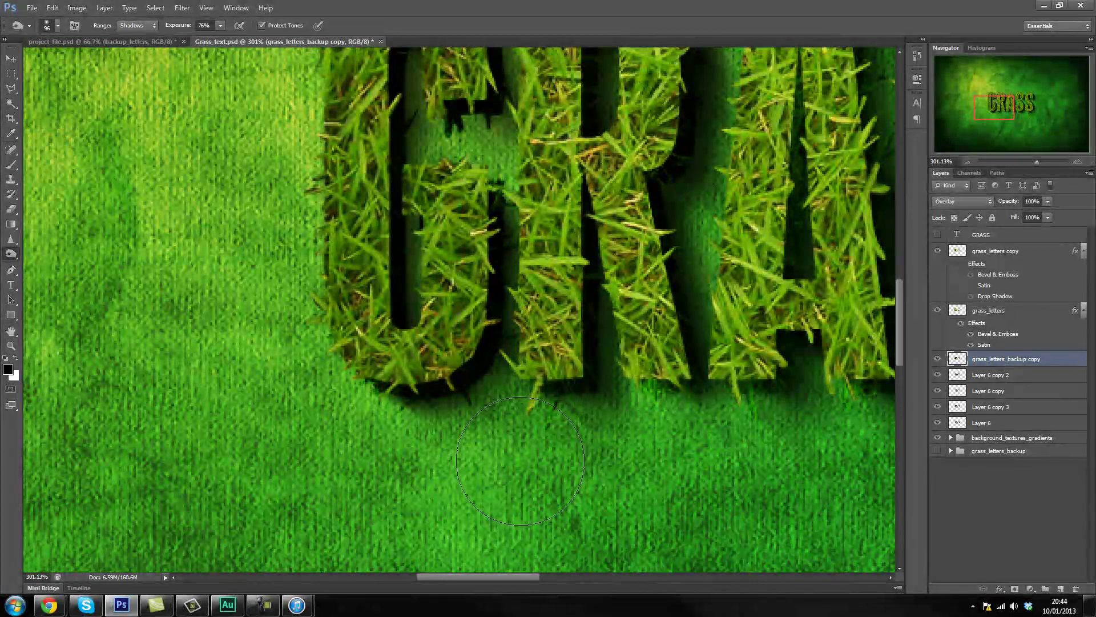
drag(480, 578, 533, 579)
scroll(538, 325, up, 5)
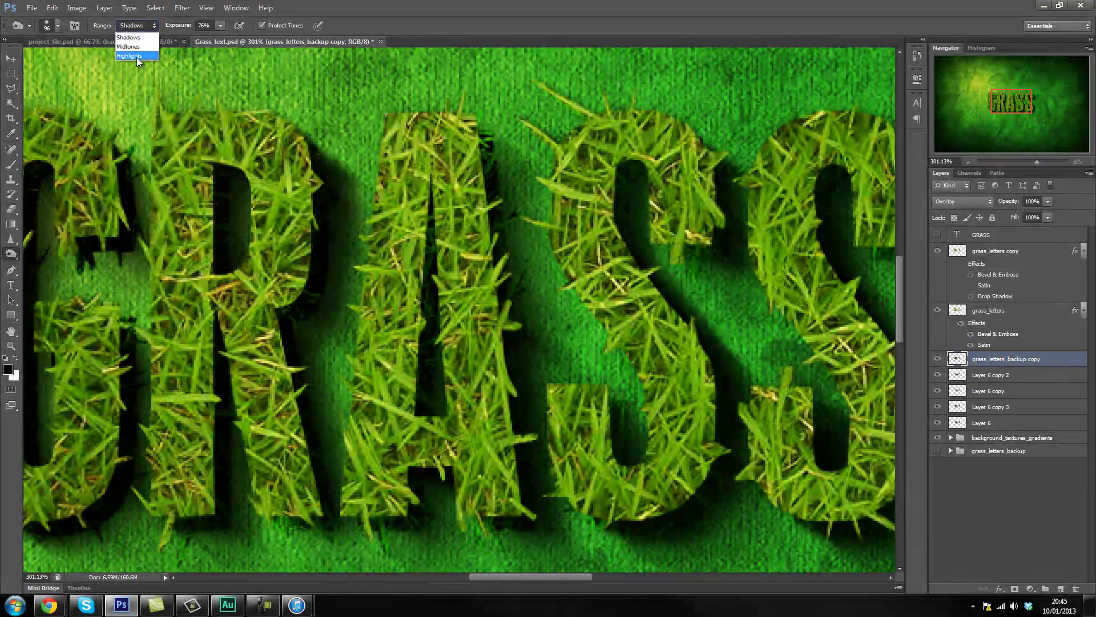
Set the Burn range to Highlights and work around the letters R and A of the grass copy.
click(137, 55)
scroll(458, 161, down, 2)
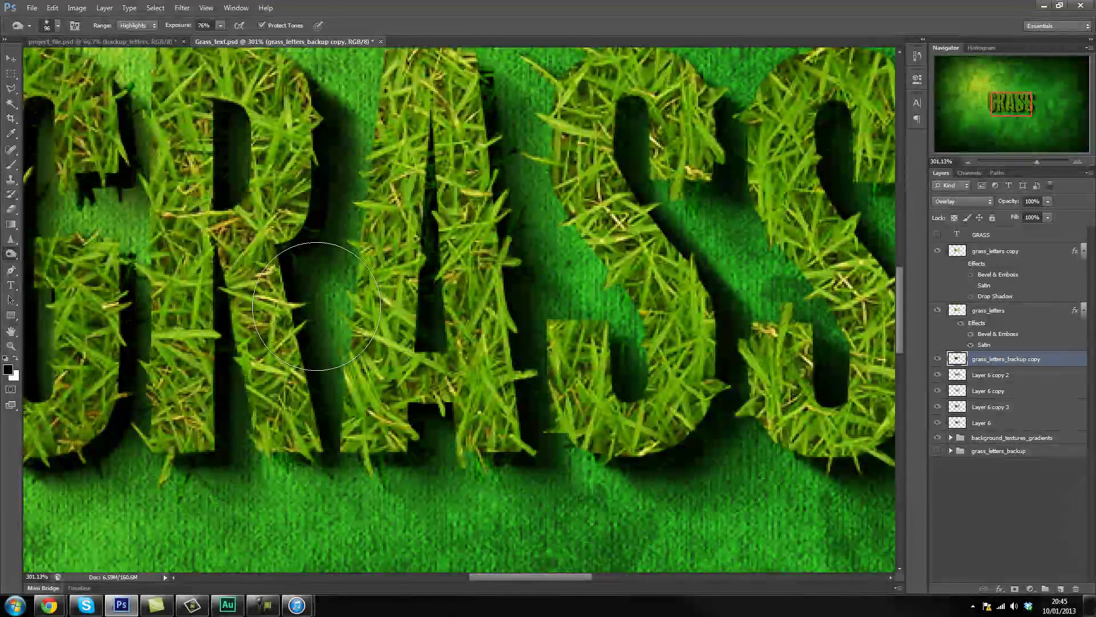
scroll(210, 317, up, 2)
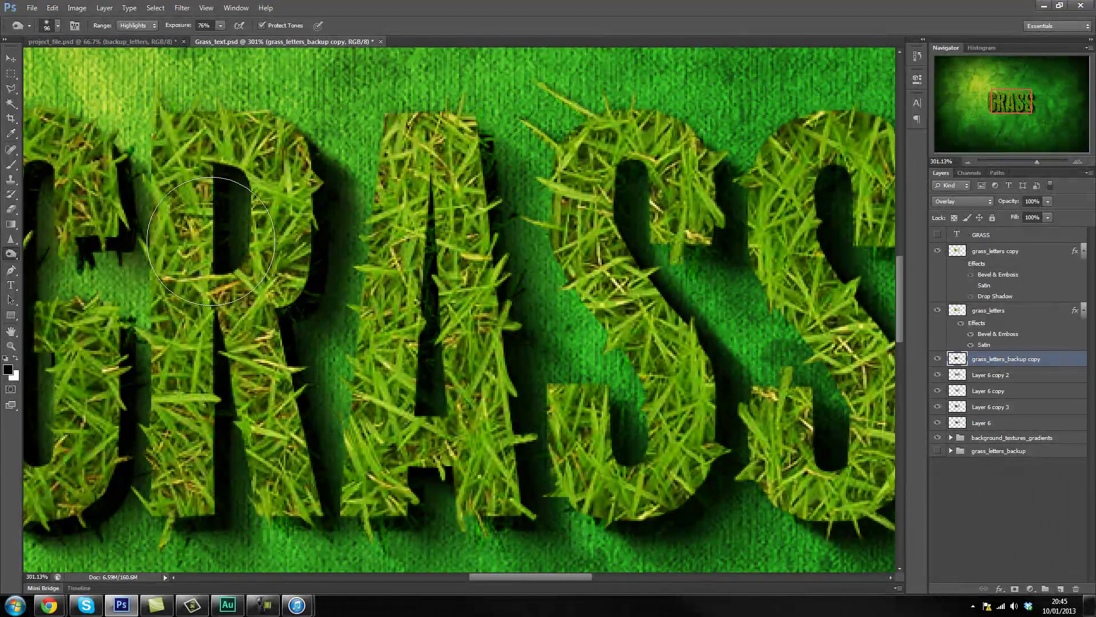
Set the Burn range to Midtones and continue along the grass copy to the last S, finishing with the whole image in view.
click(142, 26)
click(137, 46)
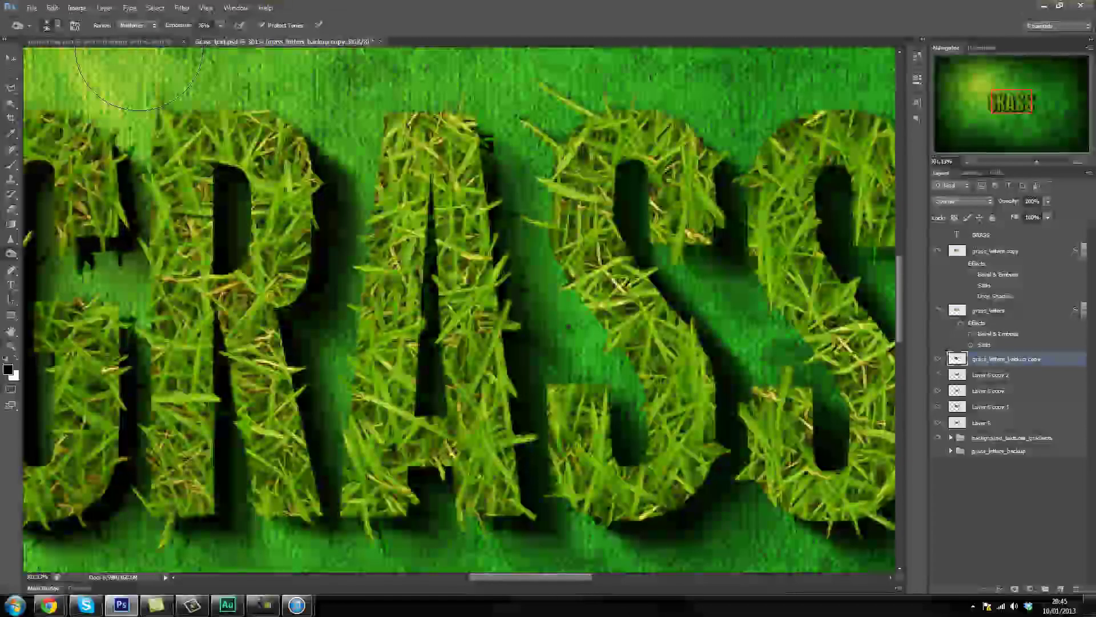
scroll(673, 434, down, 2)
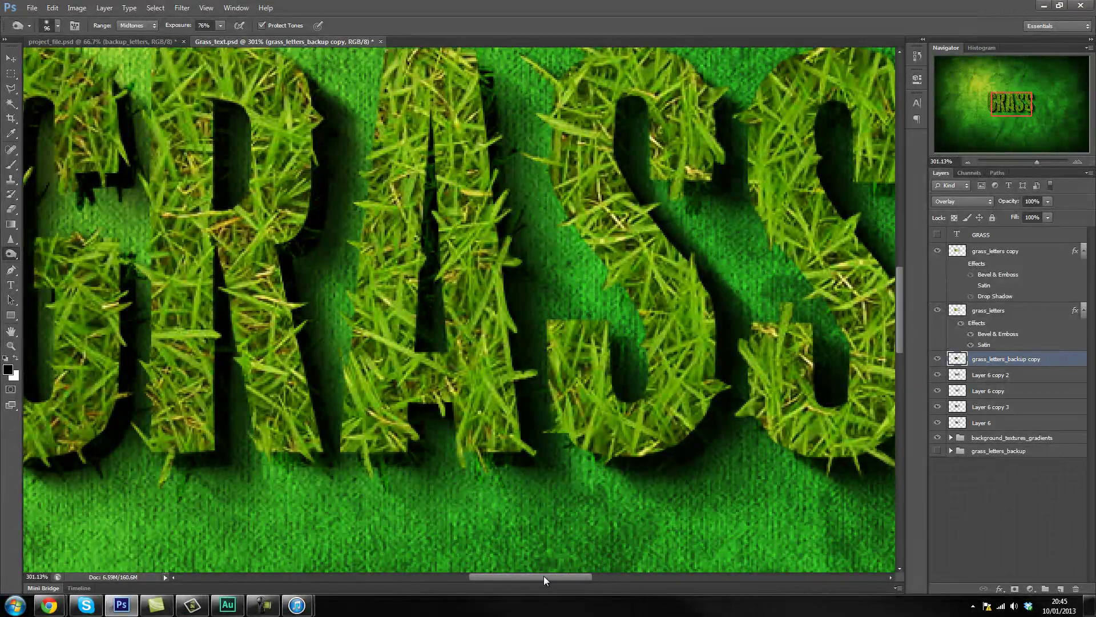
drag(544, 575, 590, 578)
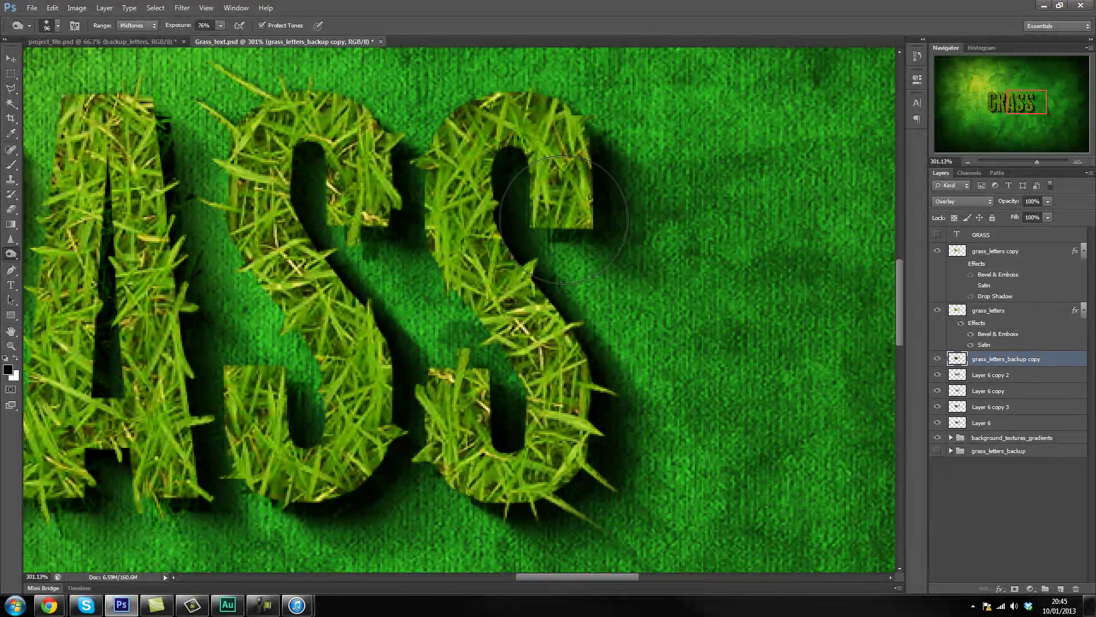
scroll(179, 379, down, 5)
scroll(148, 378, down, 3)
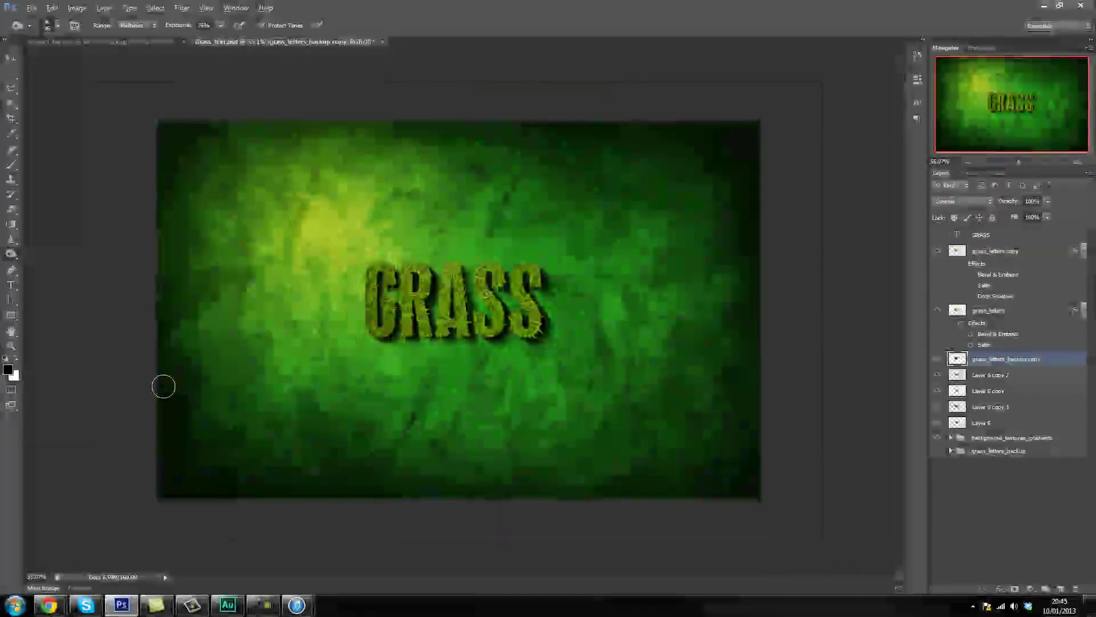
key(ctrl+0)
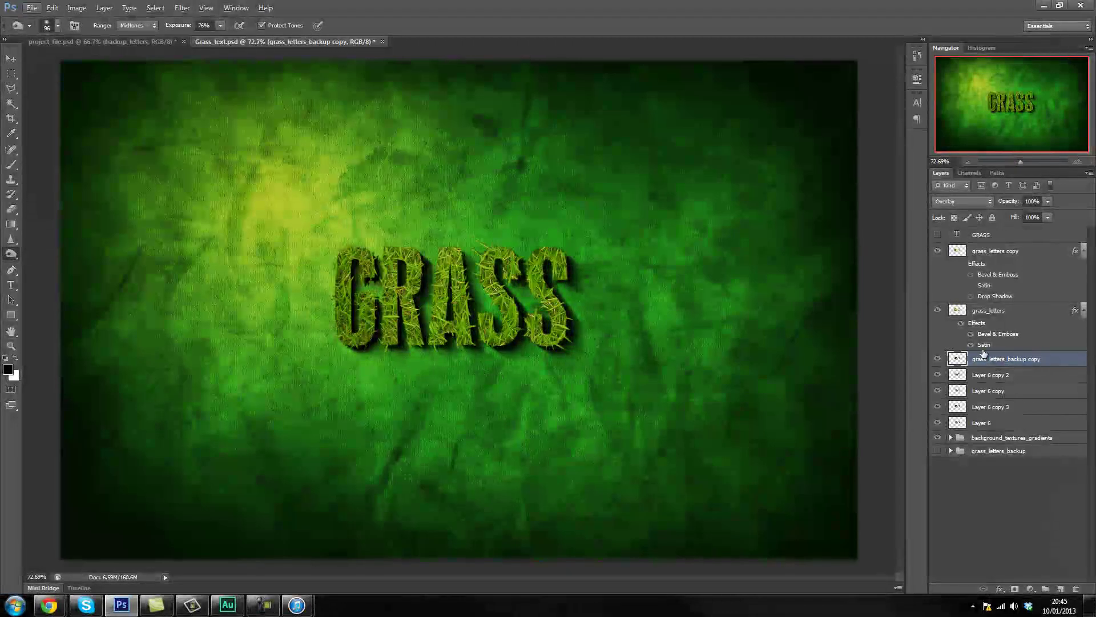
Put the grass_letters_backup copy layer, Layer 6 and its copies into a new group named shadows, and collapse the group.
click(1046, 588)
click(1007, 374)
shift+click(1002, 437)
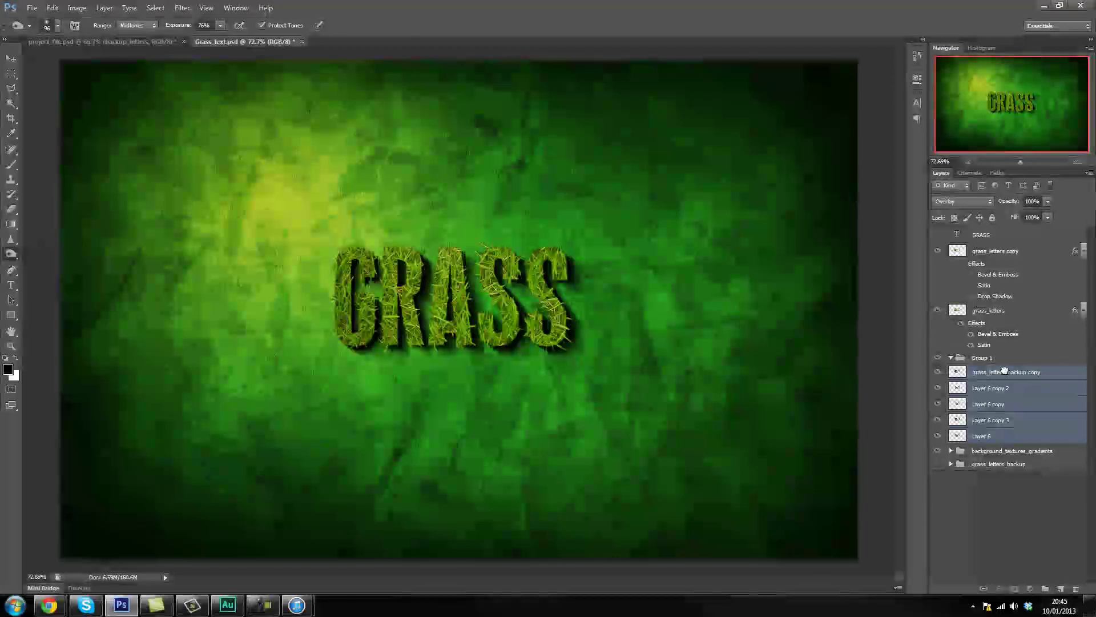
drag(1006, 376, 1007, 365)
double_click(988, 359)
text(shad)
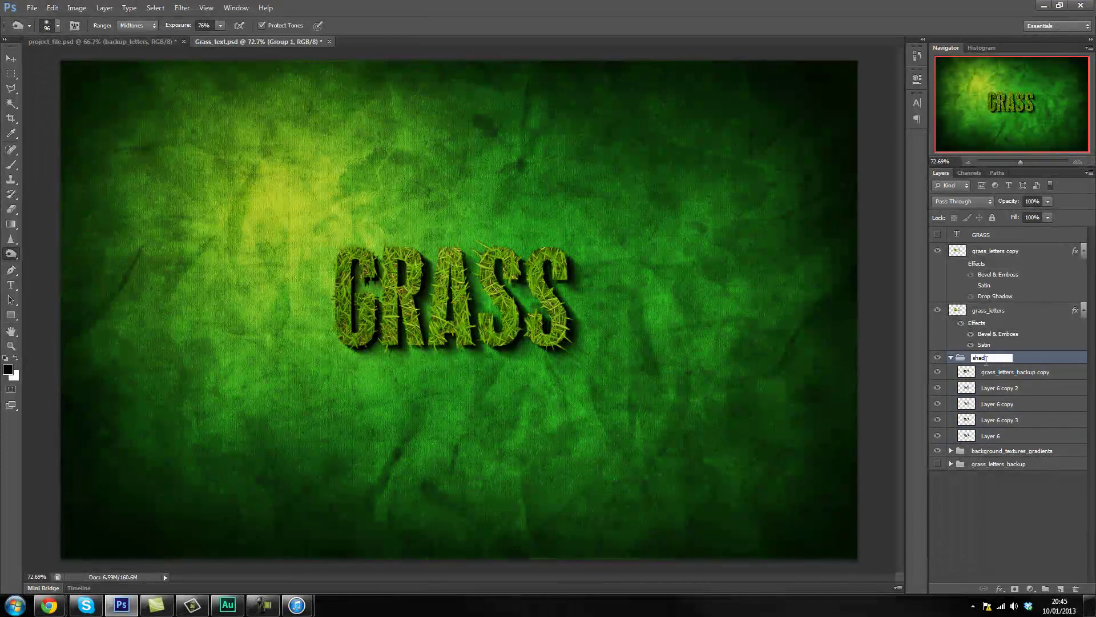
text(ows)
key(Return)
click(950, 357)
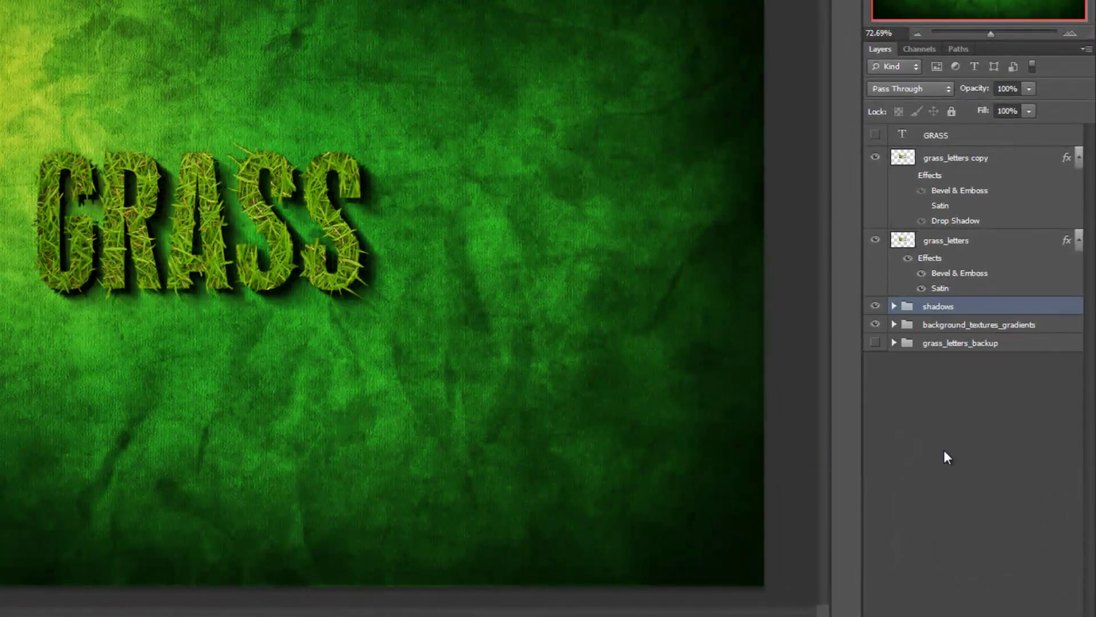
Group the grass_letters and grass_letters copy layers and name the group grass_text.
click(973, 241)
shift+click(971, 160)
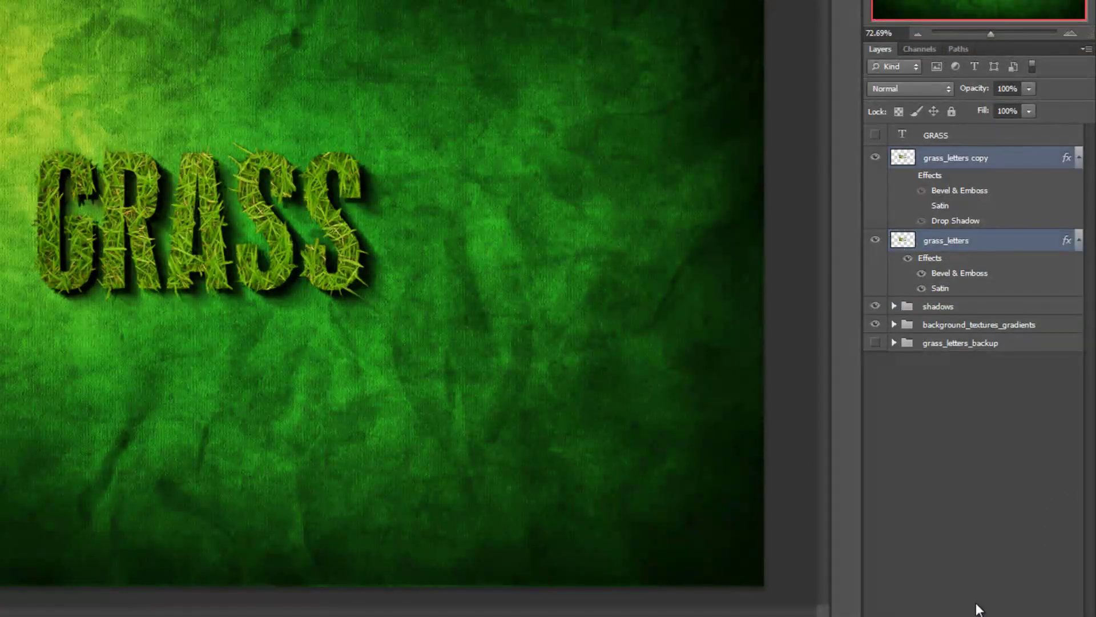
key(ctrl+g)
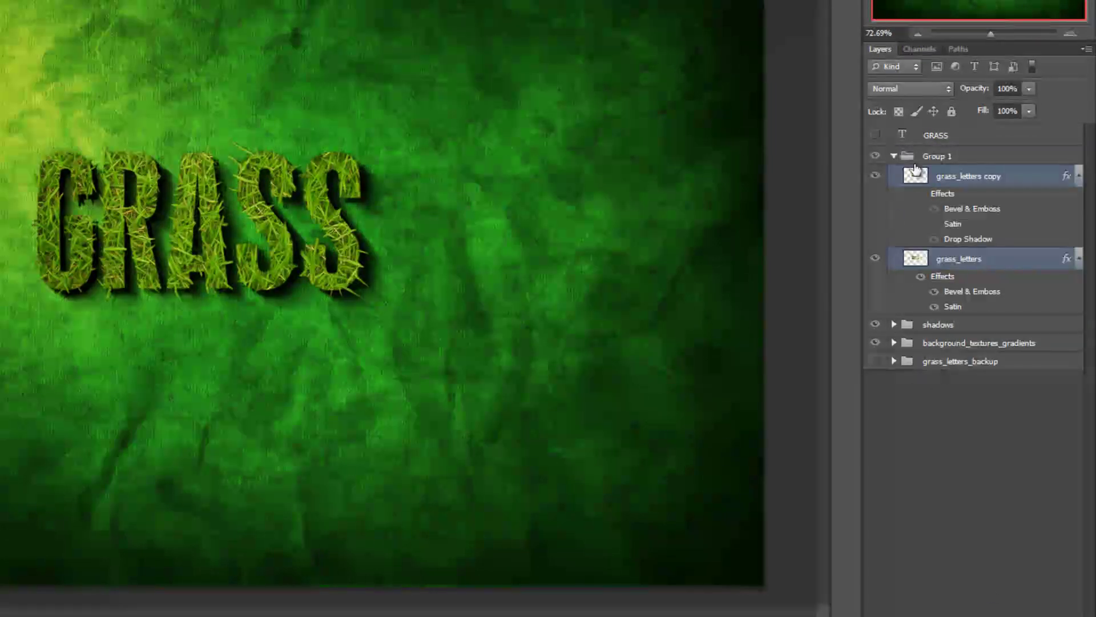
click(935, 159)
double_click(942, 155)
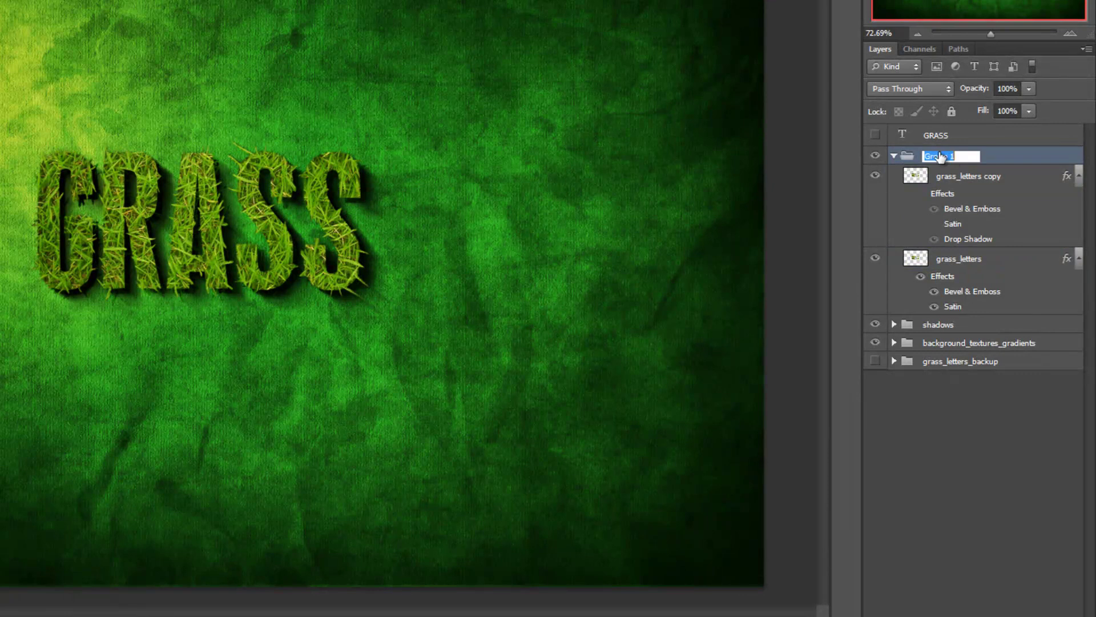
text(grass_text)
key(Return)
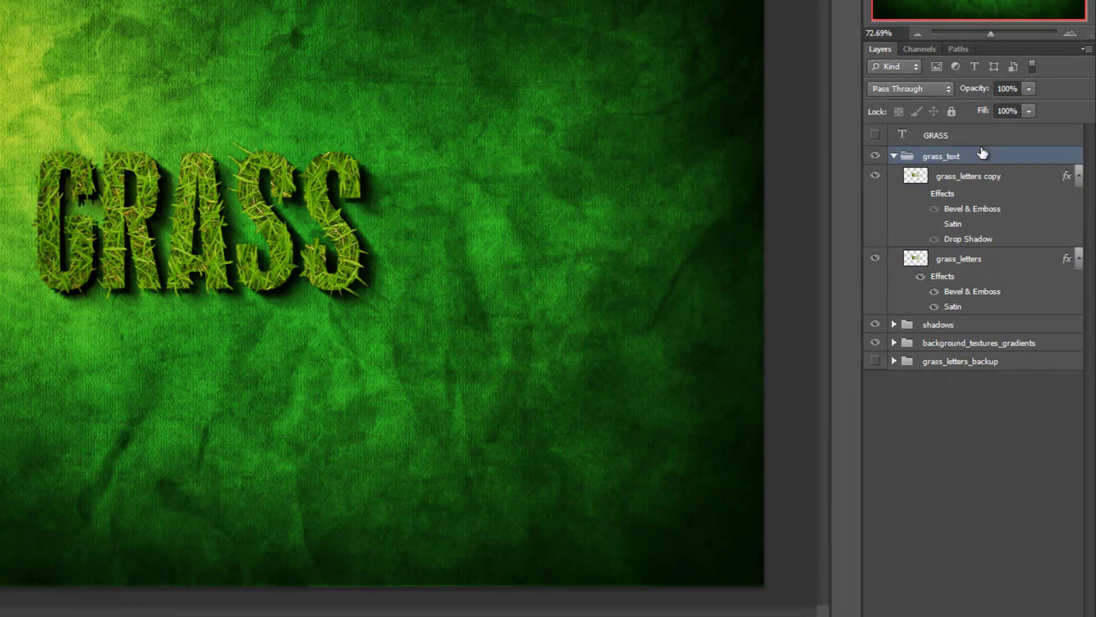
Select the grass_letters copy layer and set the Burn tool to a 185 px brush with 50% exposure.
click(956, 177)
scroll(238, 246, down, 3)
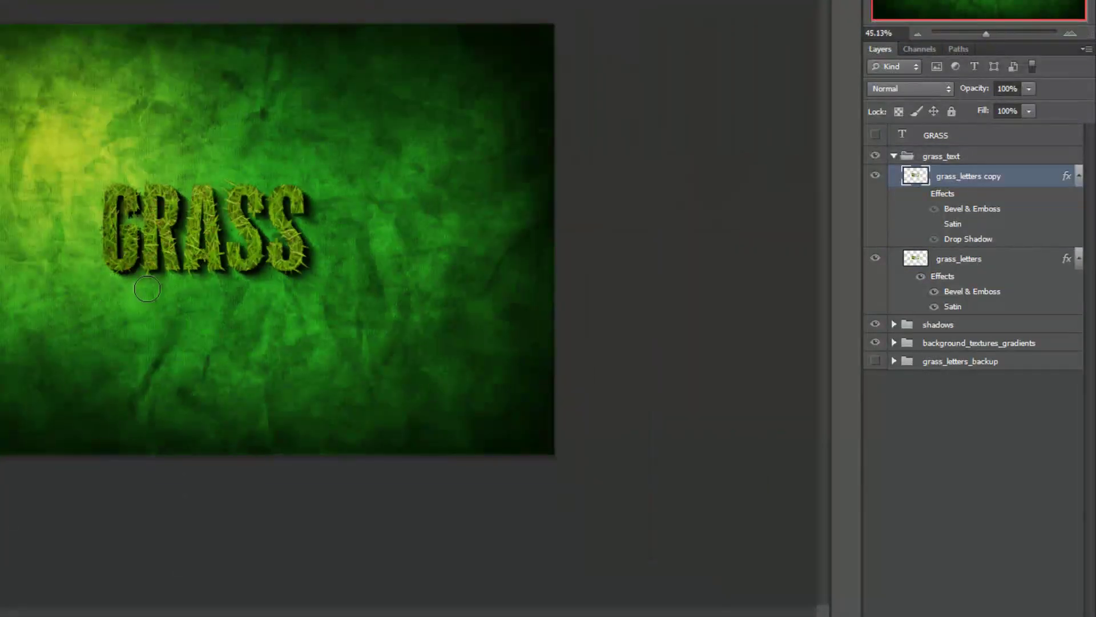
scroll(131, 394, down, 2)
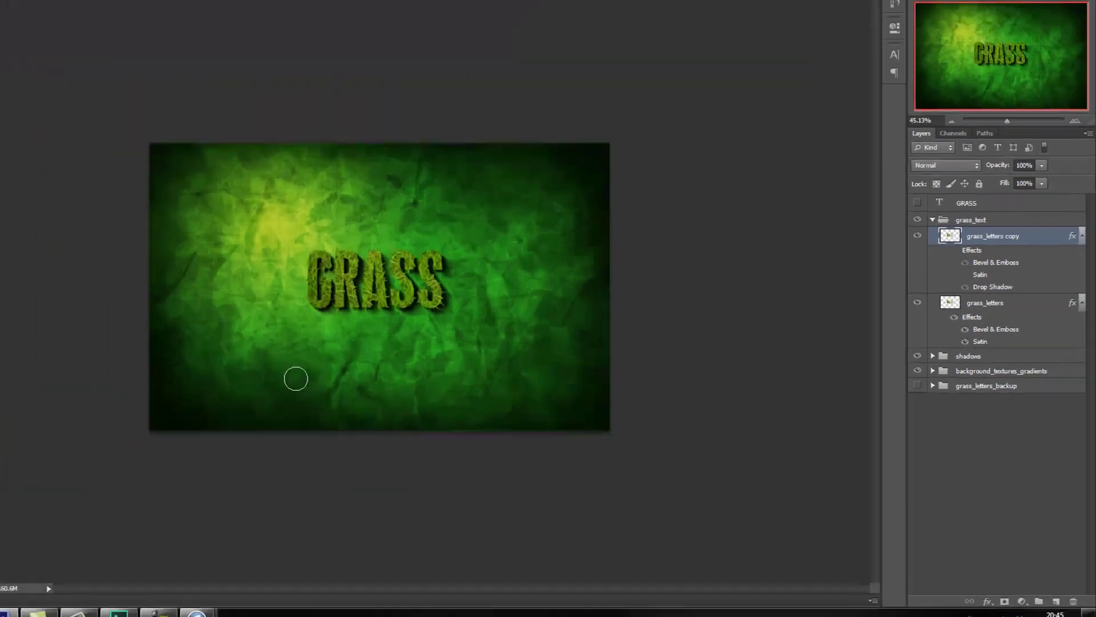
scroll(268, 366, up, 2)
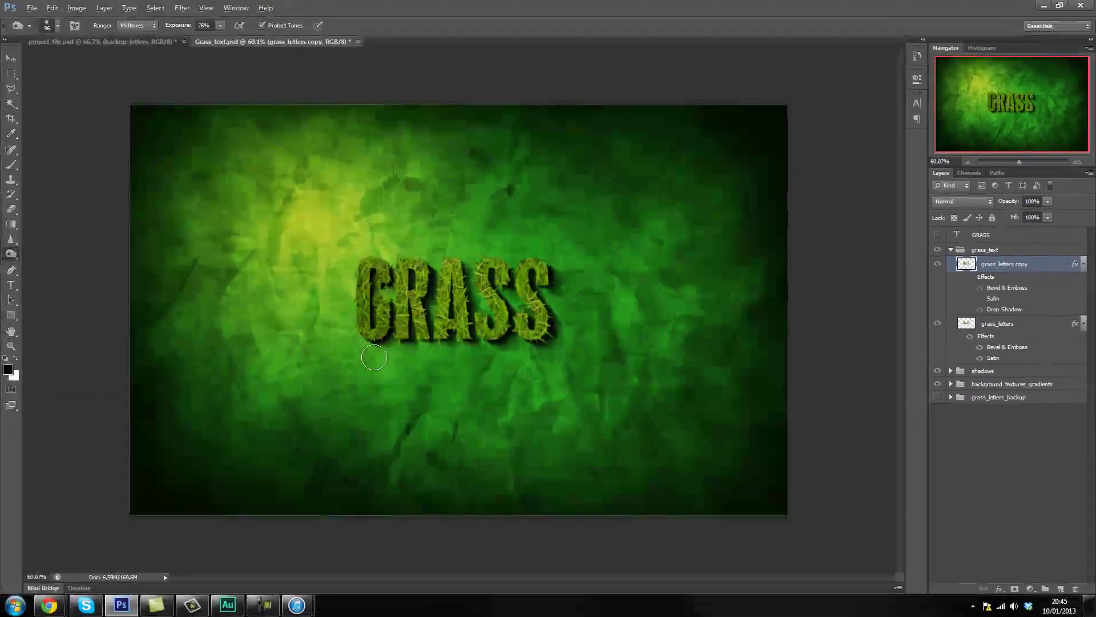
right_click(12, 258)
click(67, 262)
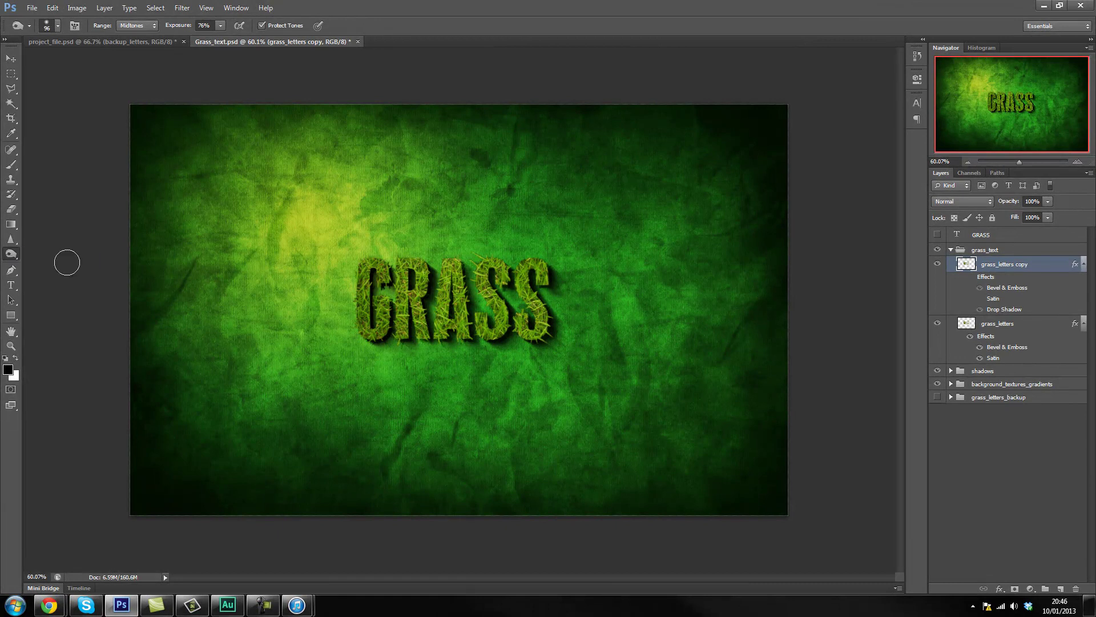
right_click(382, 293)
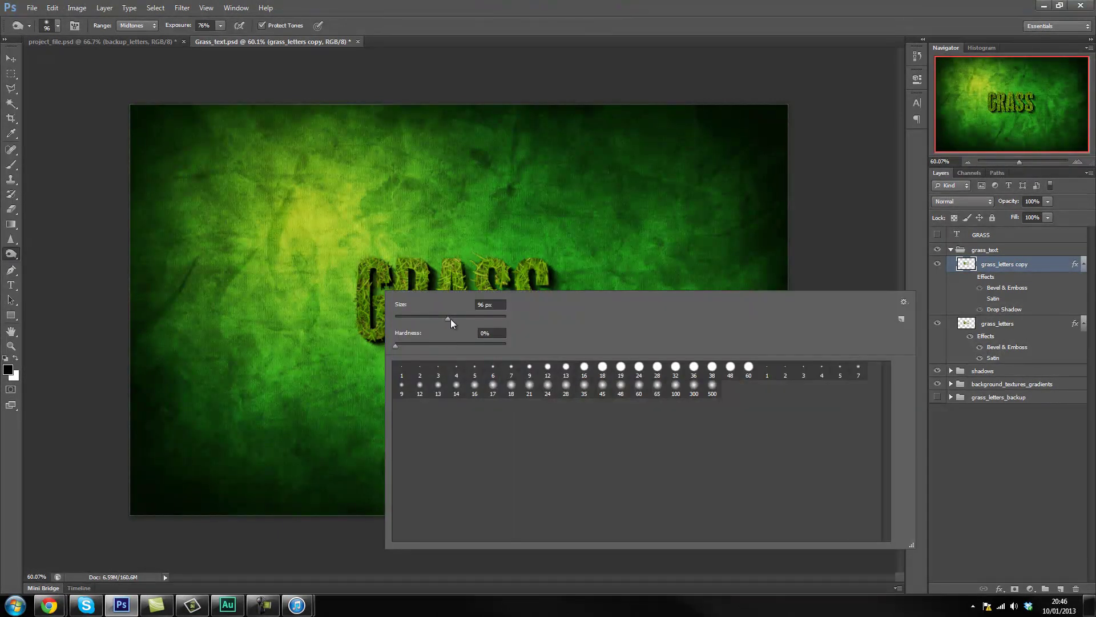
drag(456, 317, 474, 318)
key(Return)
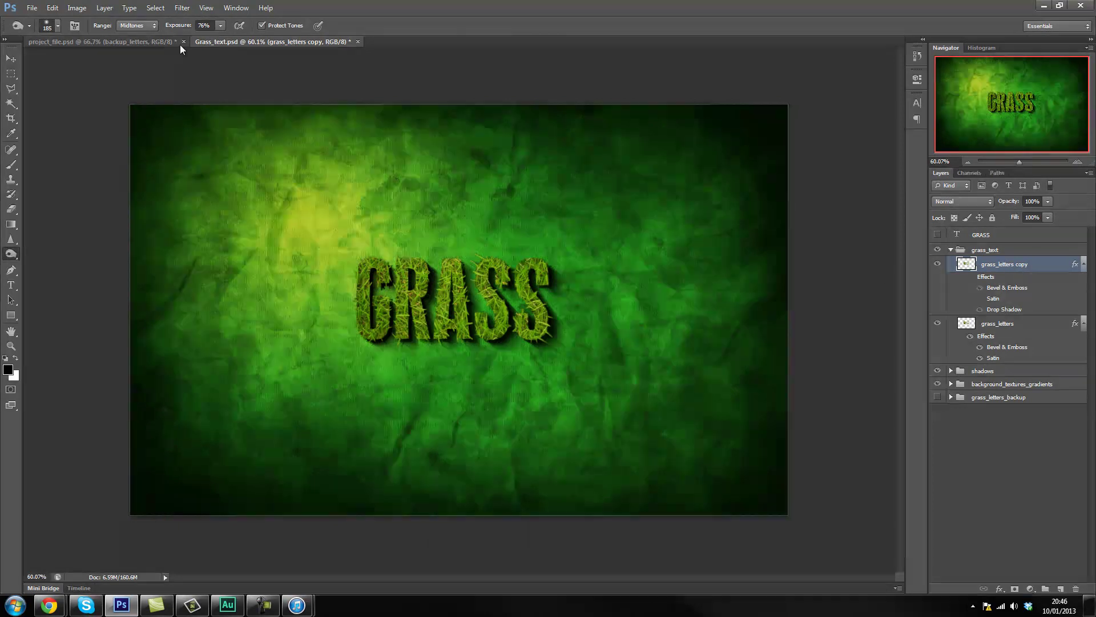
drag(221, 25, 174, 40)
key(Return)
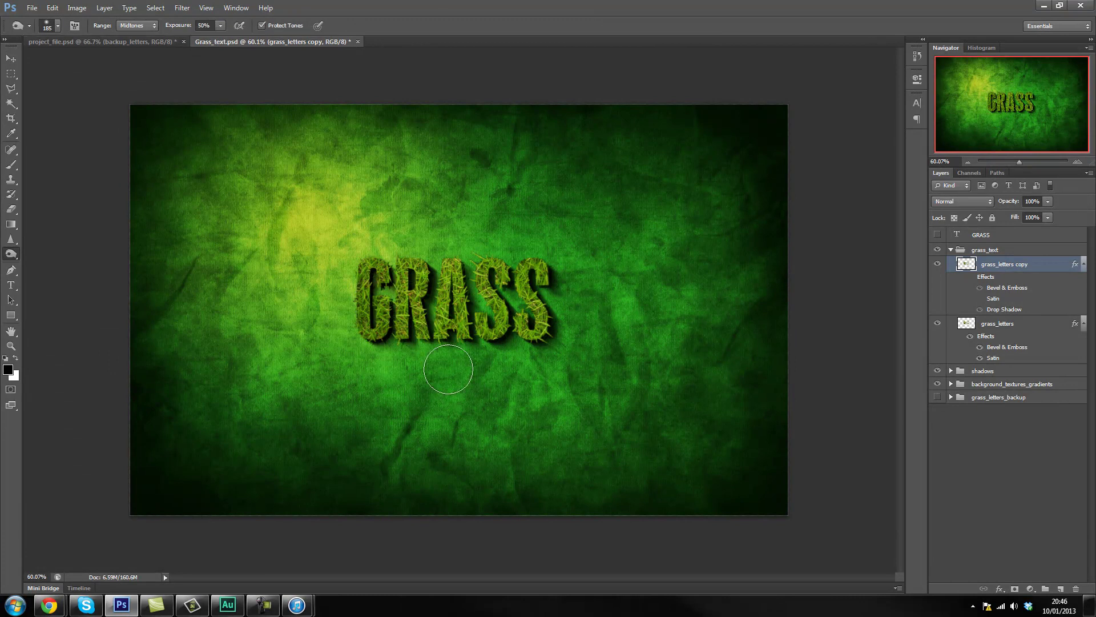
Enlarge the Burn brush to 329 px and make a stroke beside the upper part of the letter G.
right_click(392, 312)
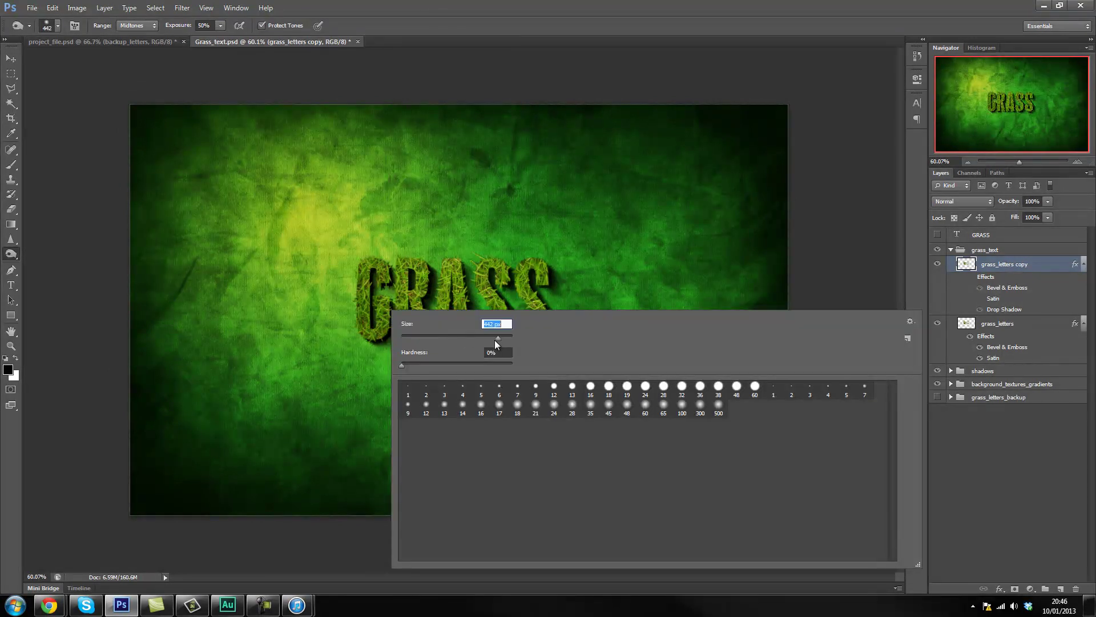
key(Return)
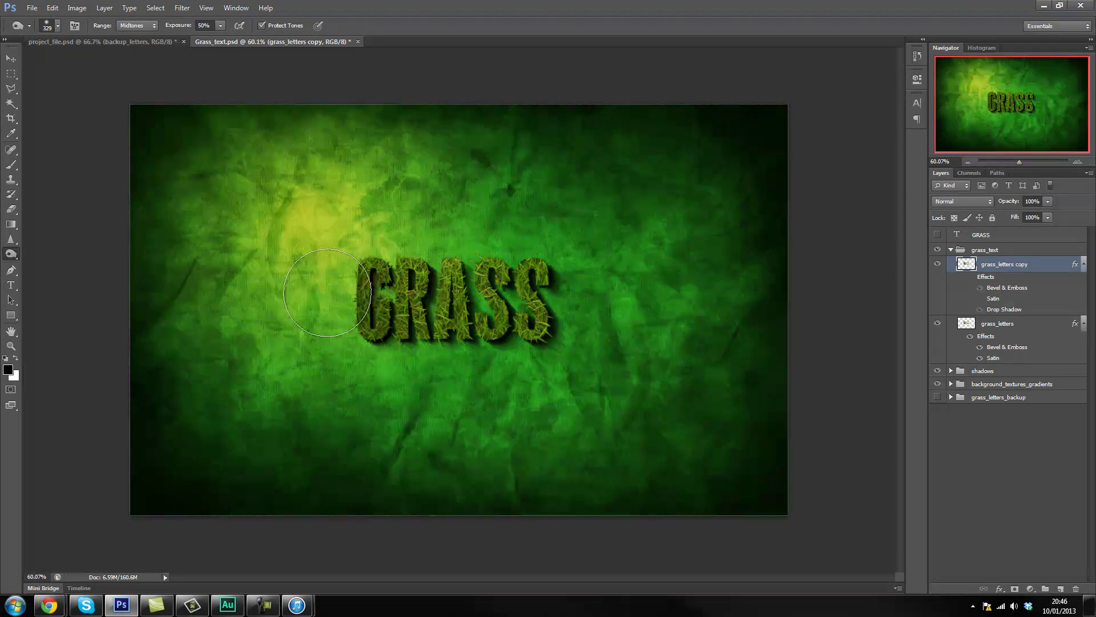
mouse_move(318, 269)
mouse_down()
mouse_move(374, 283)
mouse_move(354, 226)
mouse_move(318, 220)
mouse_move(334, 297)
mouse_move(306, 246)
mouse_up()
Switch to the Dodge tool and set its range to Midtones.
click(12, 254)
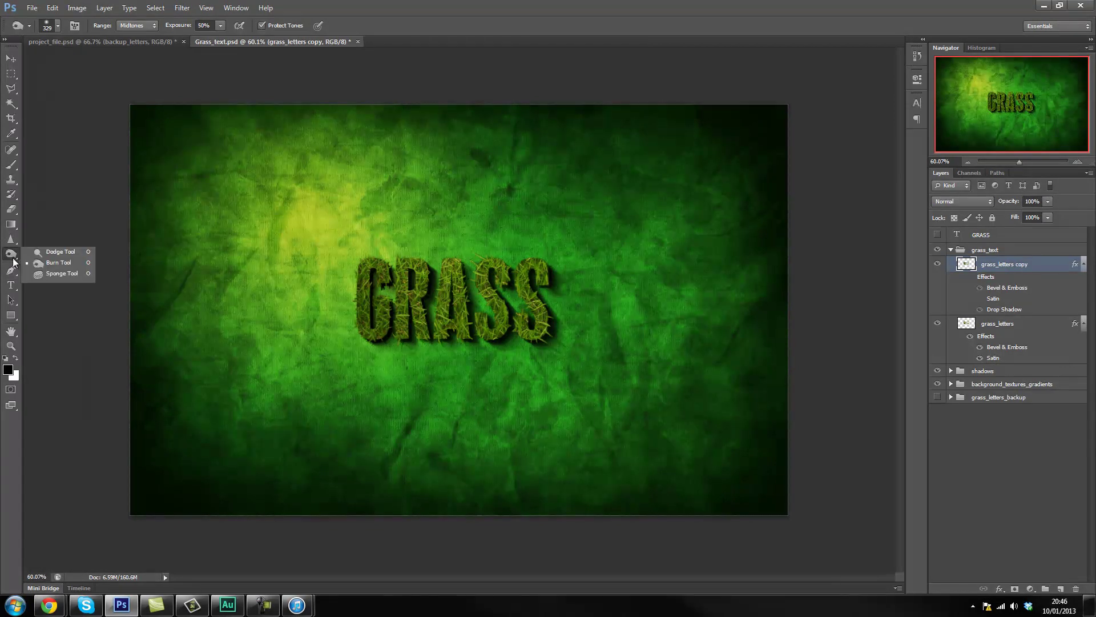
click(54, 254)
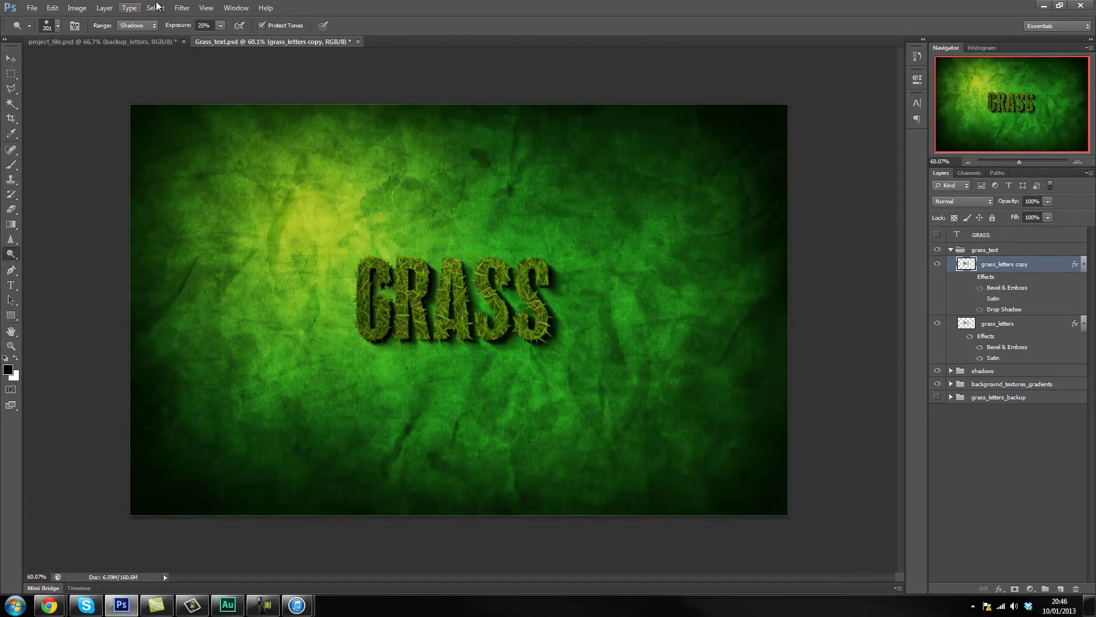
click(137, 25)
click(137, 47)
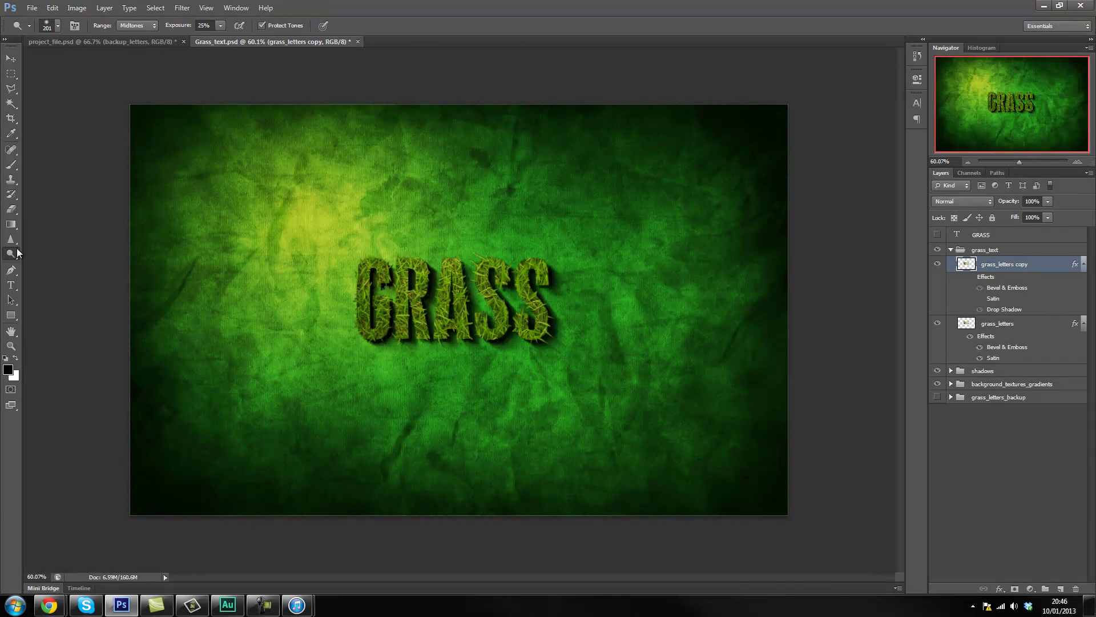
Return to the Burn tool, apply it to the top of the last S and review the text at different magnifications.
drag(10, 256, 50, 262)
click(531, 273)
scroll(430, 421, down, 3)
scroll(416, 391, up, 1)
scroll(419, 390, up, 1)
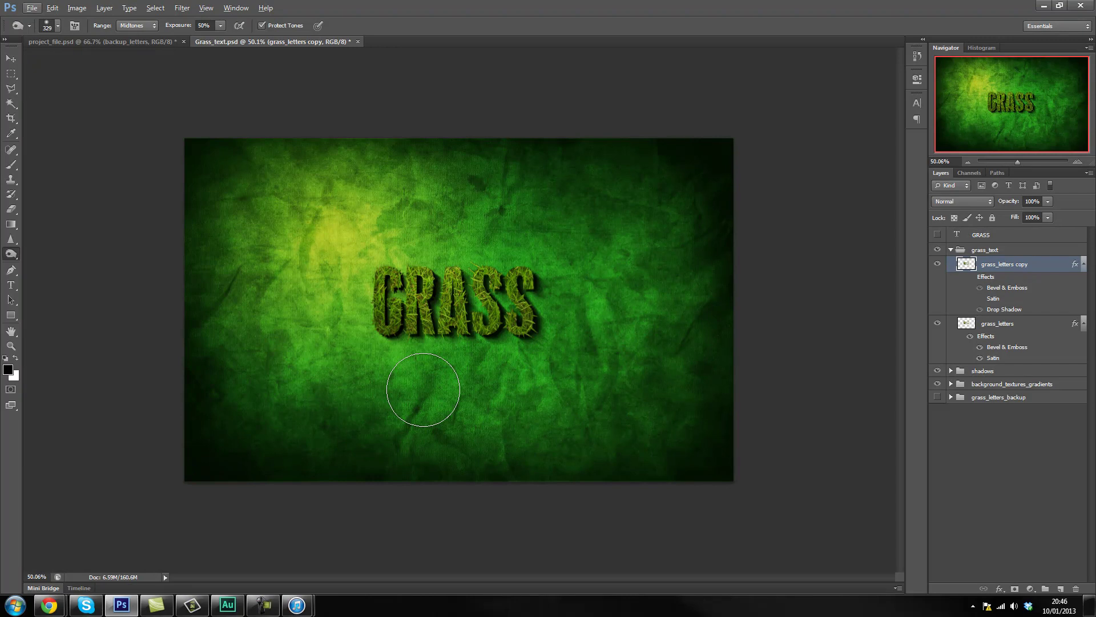
scroll(430, 392, up, 2)
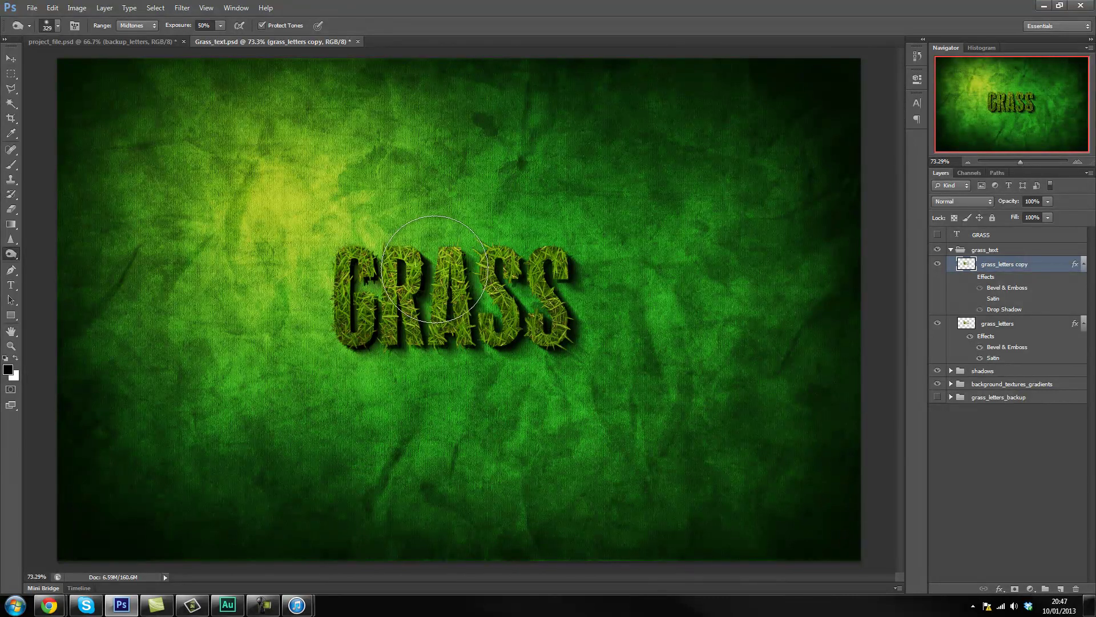
scroll(465, 392, down, 2)
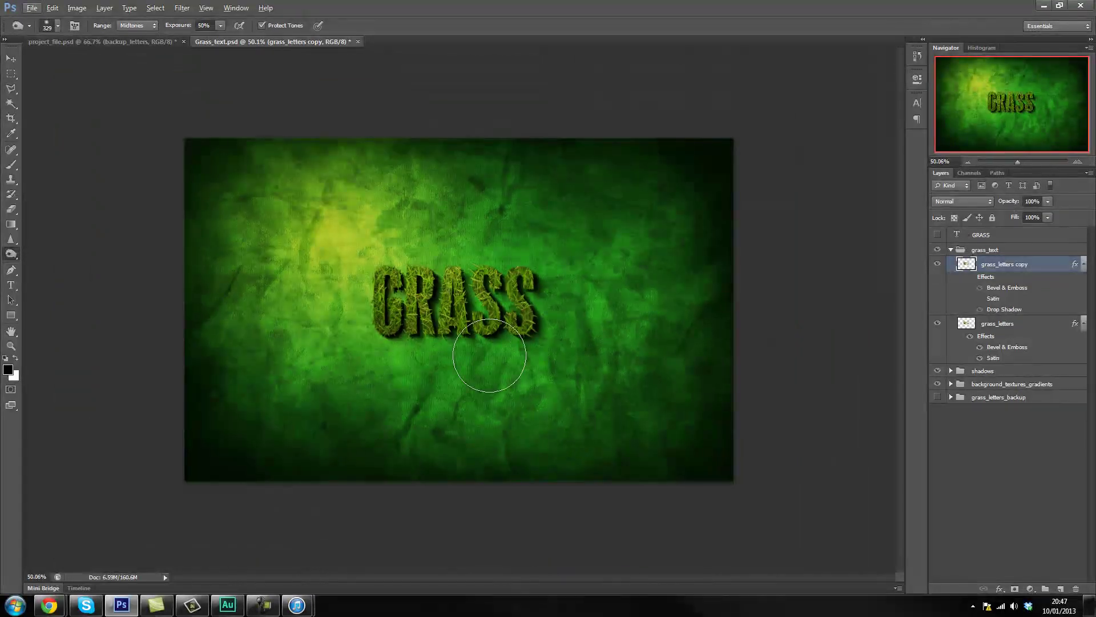